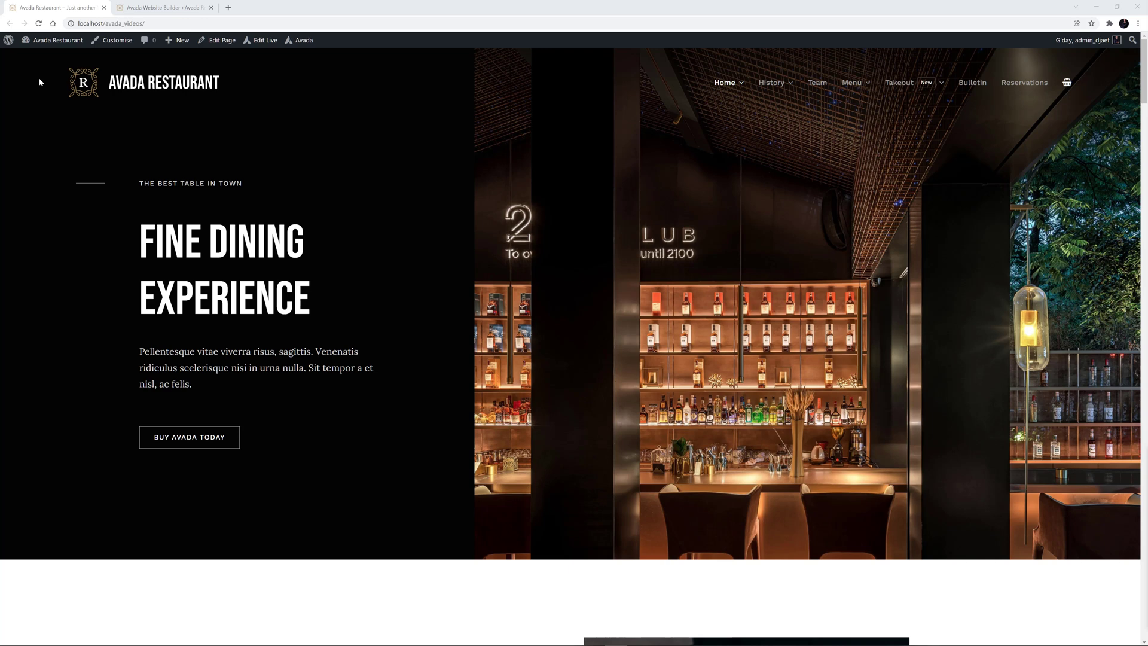
- Create a new off canvas named 'Takeout' under Avada > Off Canvas and open it in Avada Live
left_click(149, 9)
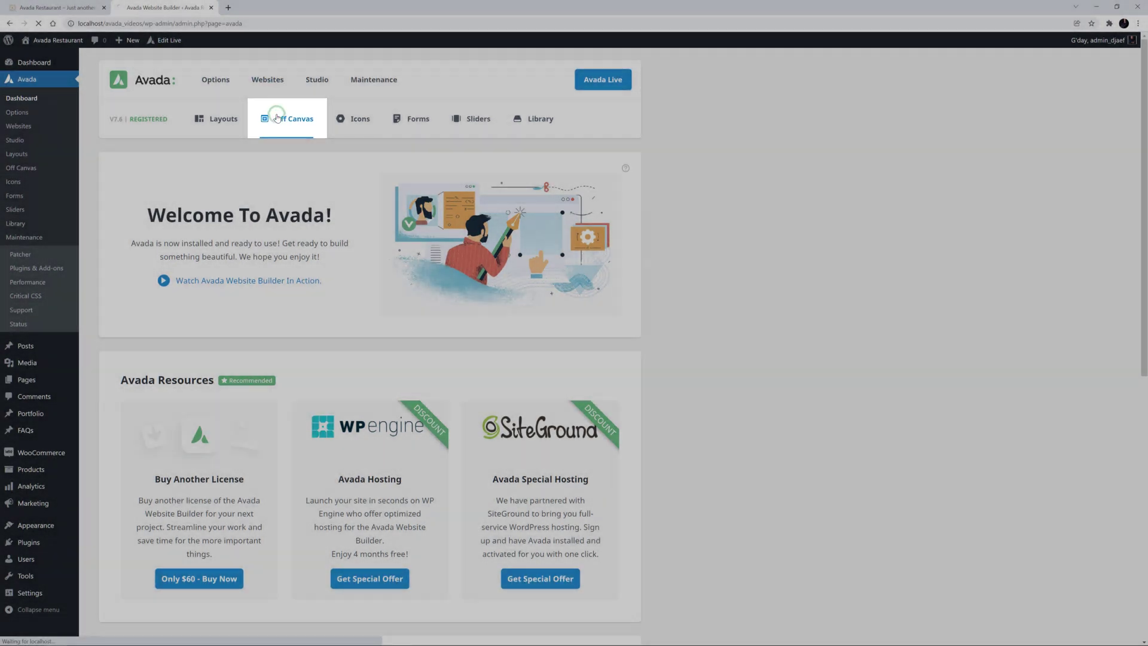
left_click(277, 117)
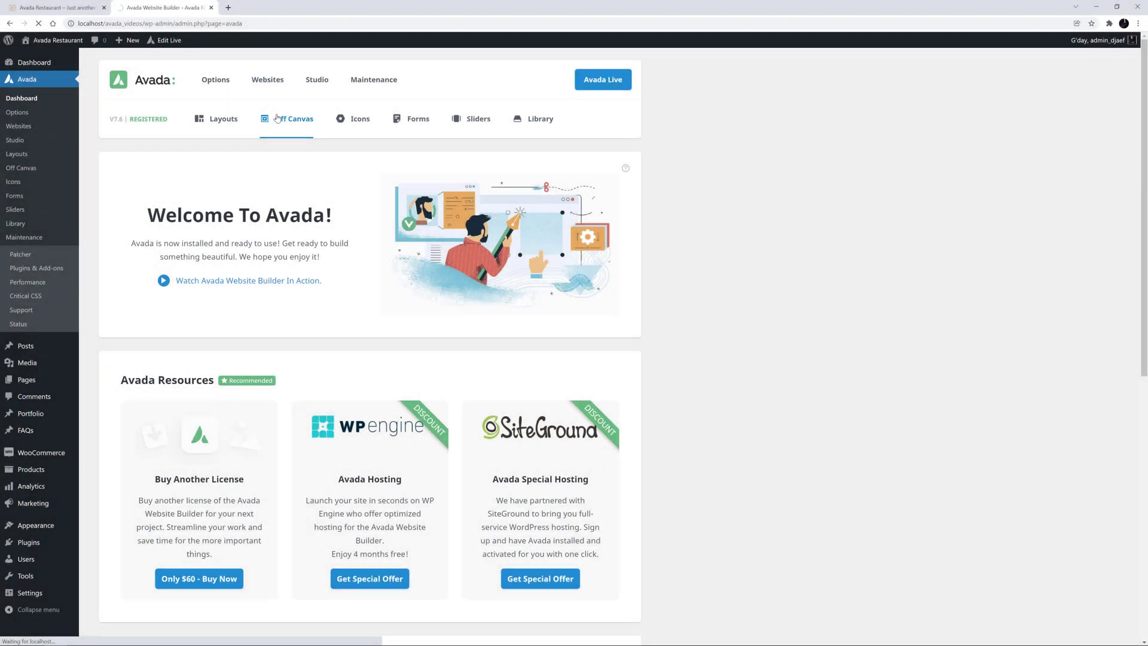
left_click(383, 214)
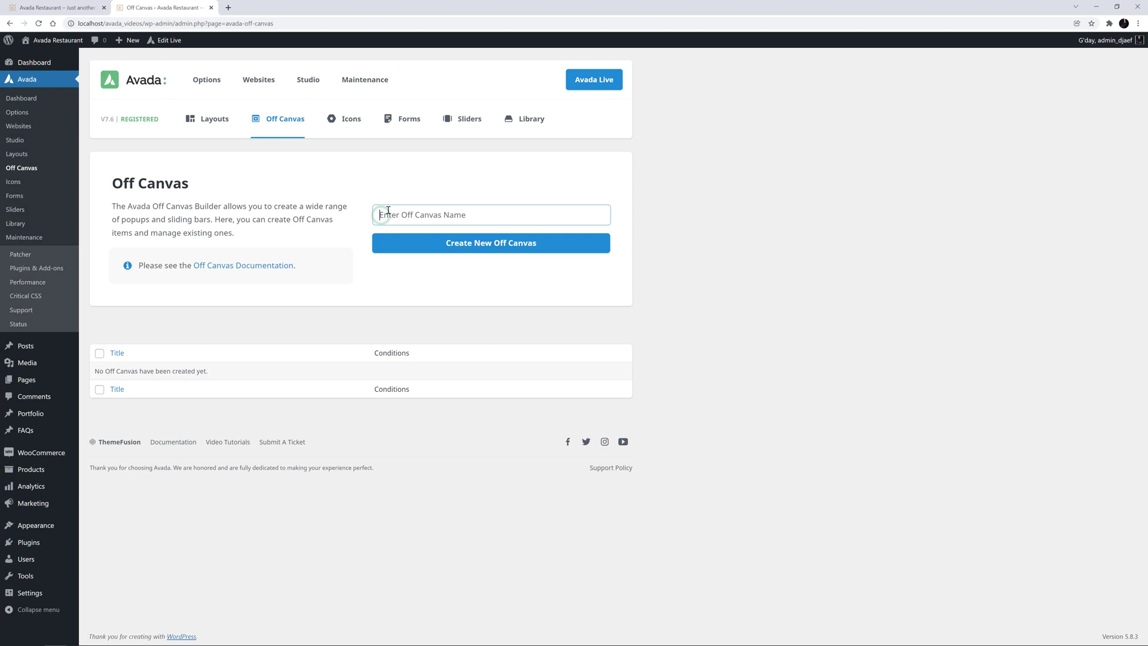
type("Takeout")
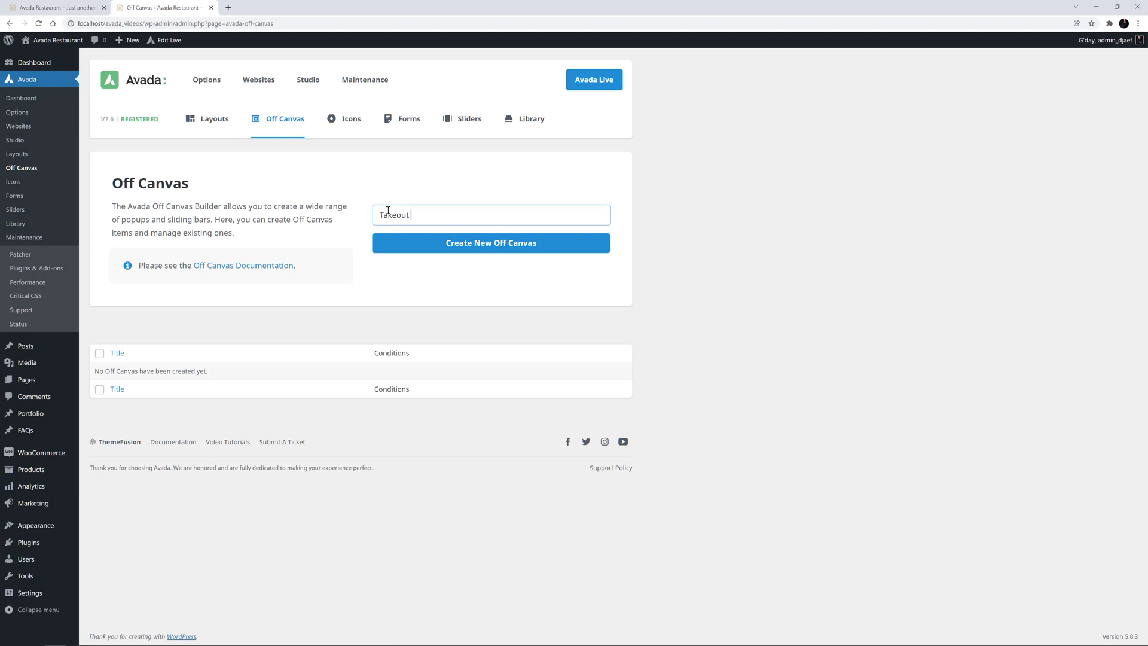
left_click(423, 244)
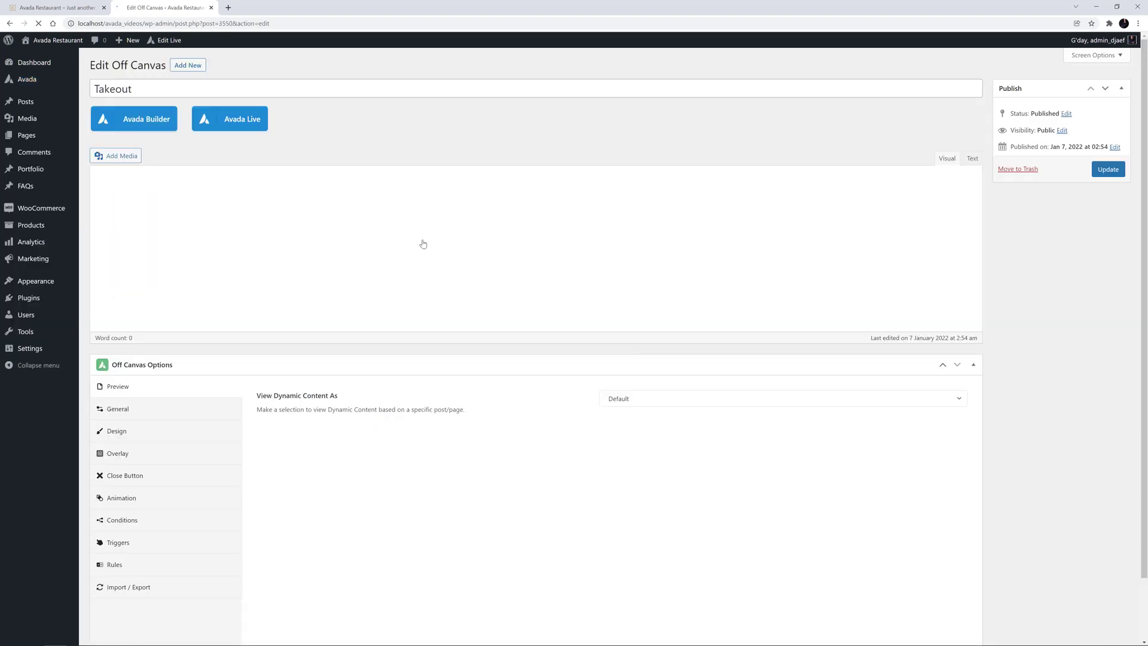
left_click(249, 122)
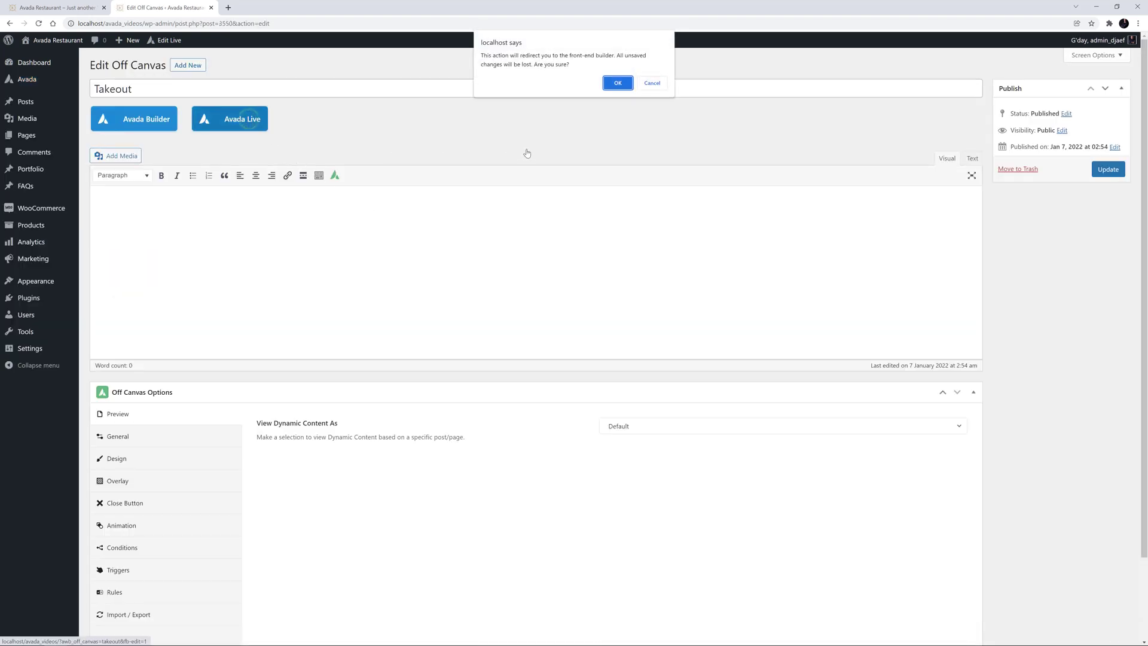
- Skip the template library and add a 1/1 full-width container to the Takeout popup
left_click(614, 82)
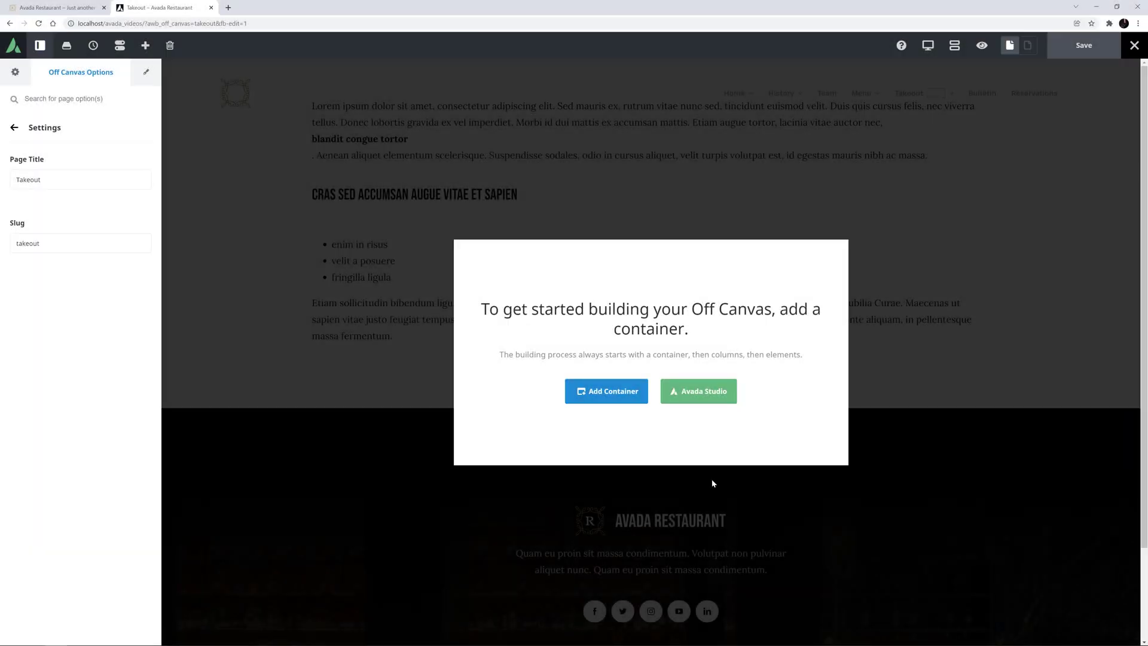
left_click(713, 401)
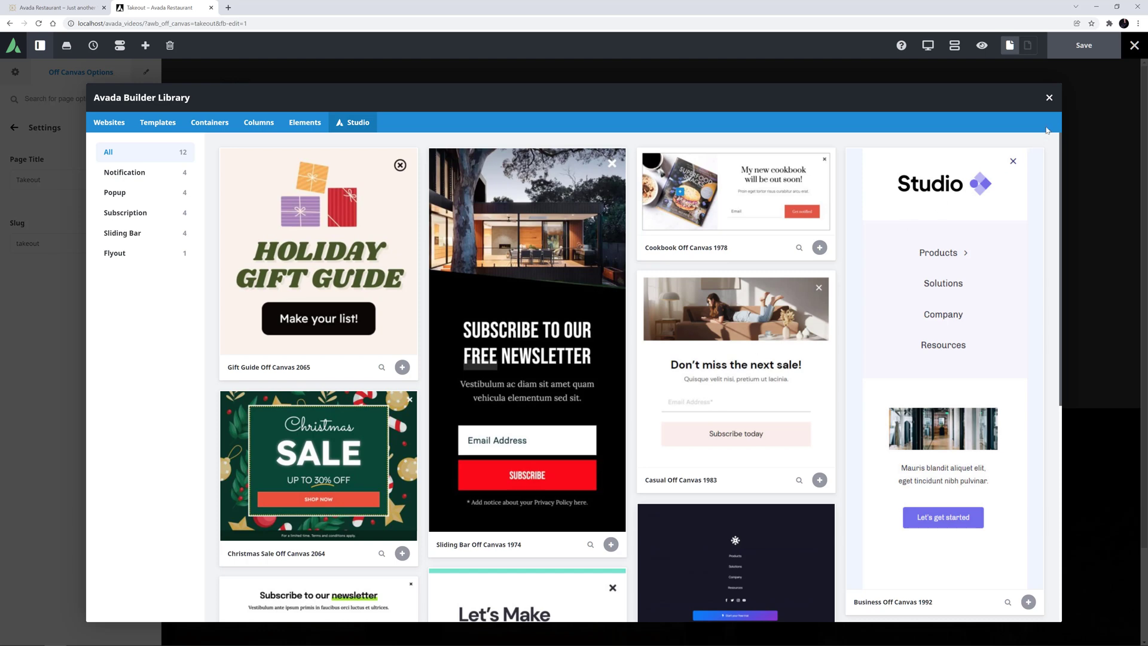
left_click(1050, 98)
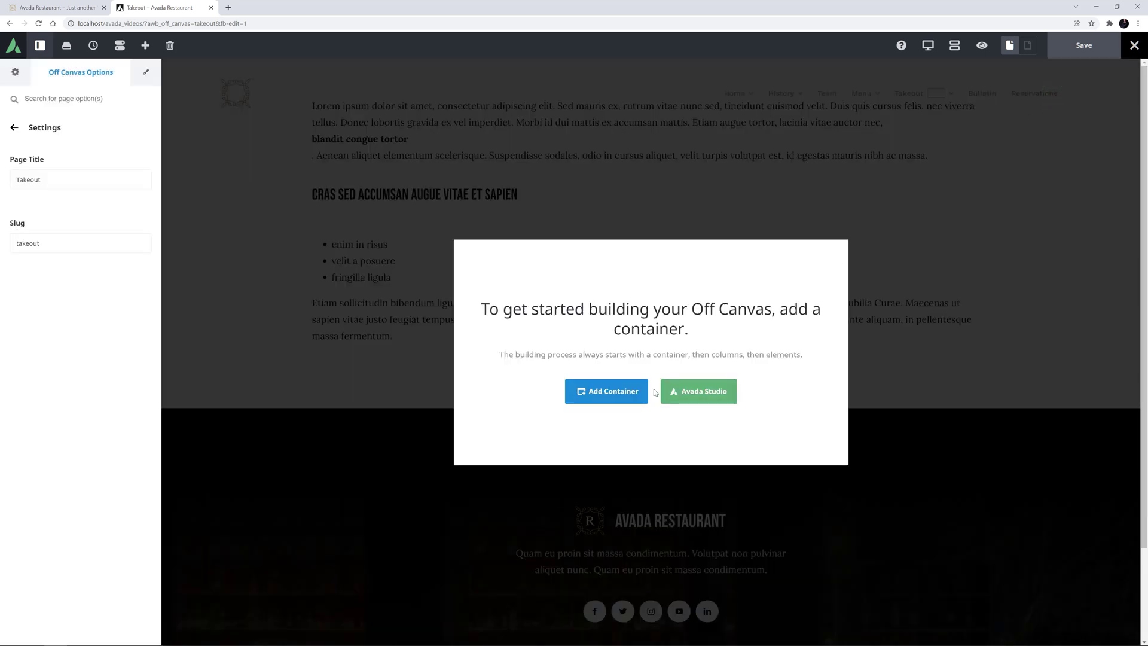
left_click(623, 389)
left_click(249, 163)
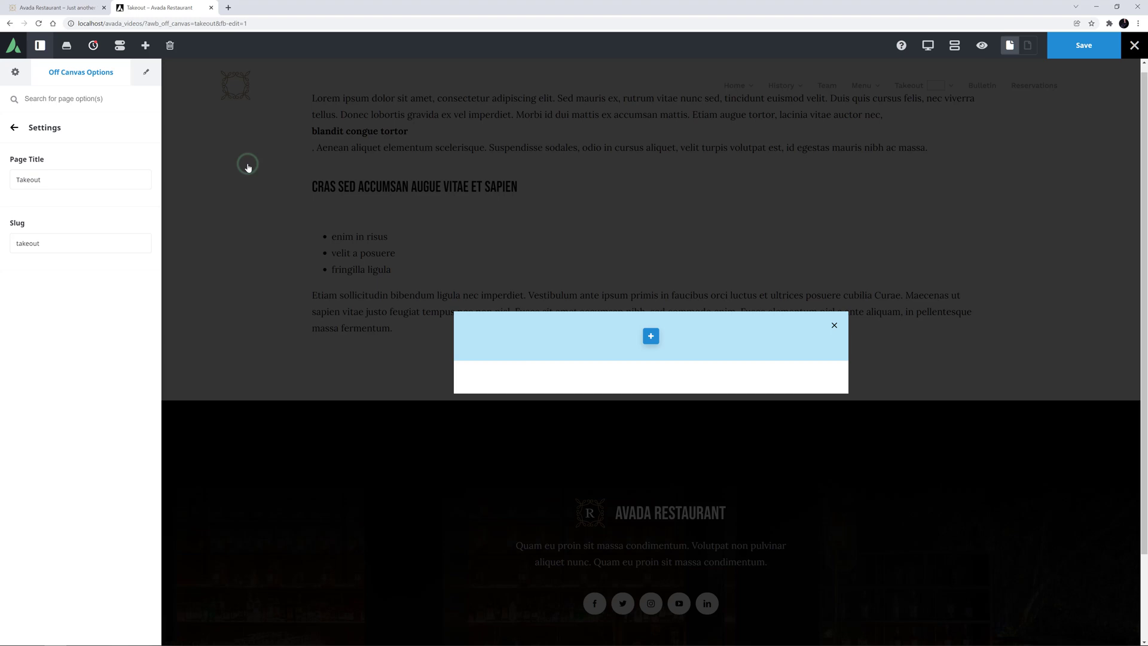
- Set the popup width to 1000px on desktop, 80% on tablet and 90% on mobile
left_click(14, 127)
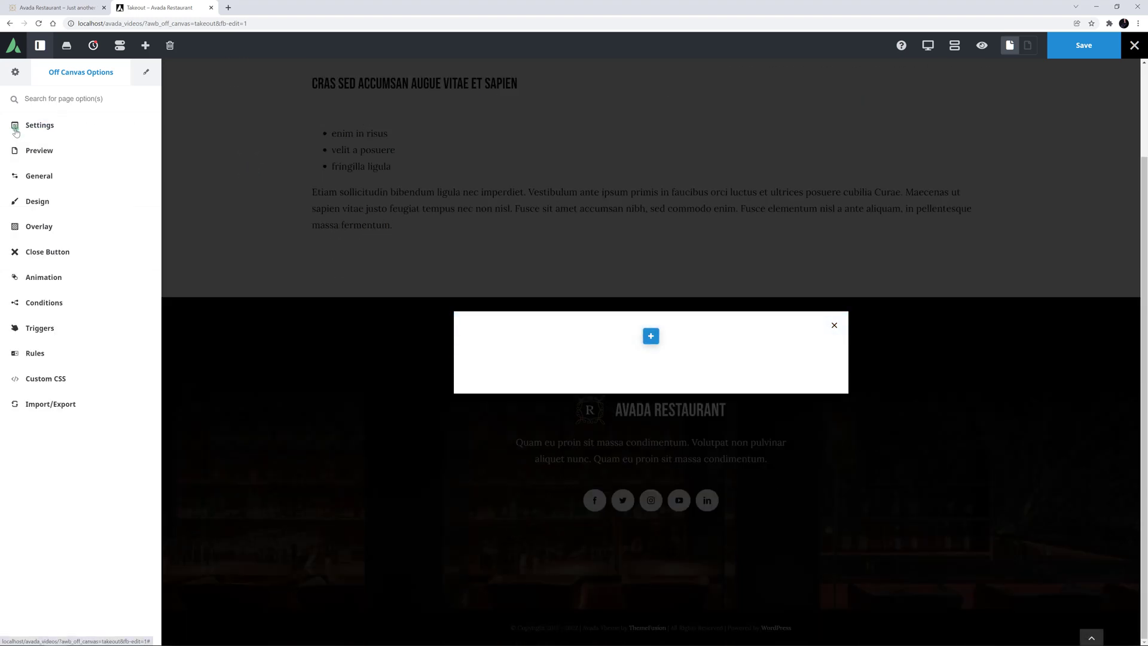
left_click(46, 179)
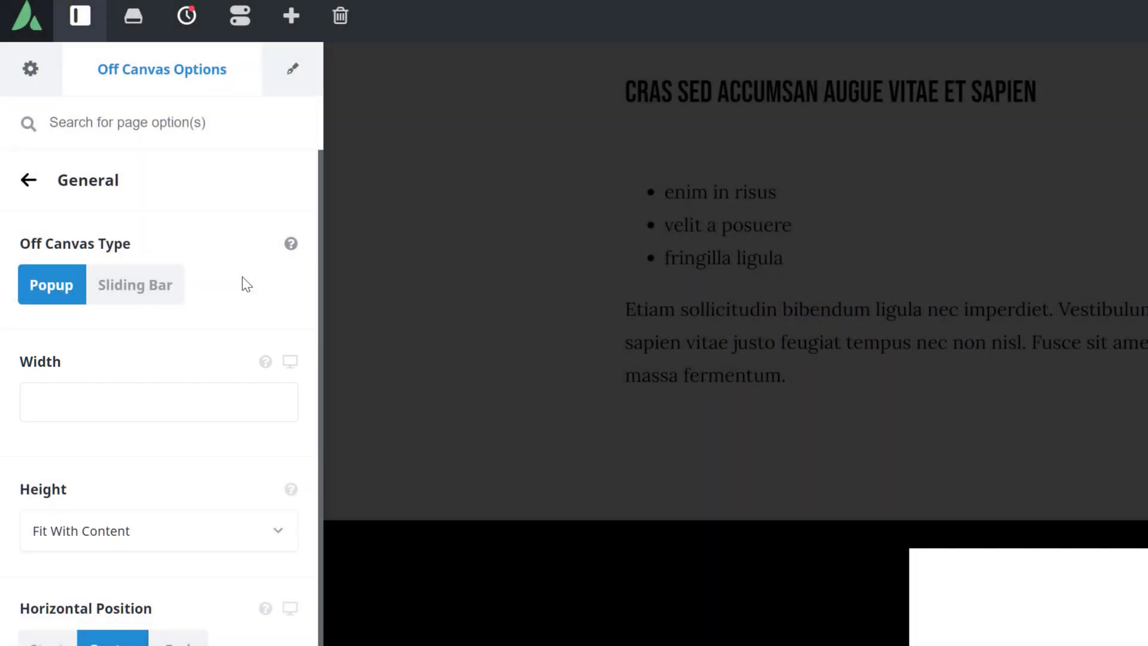
left_click(65, 395)
type("1000px")
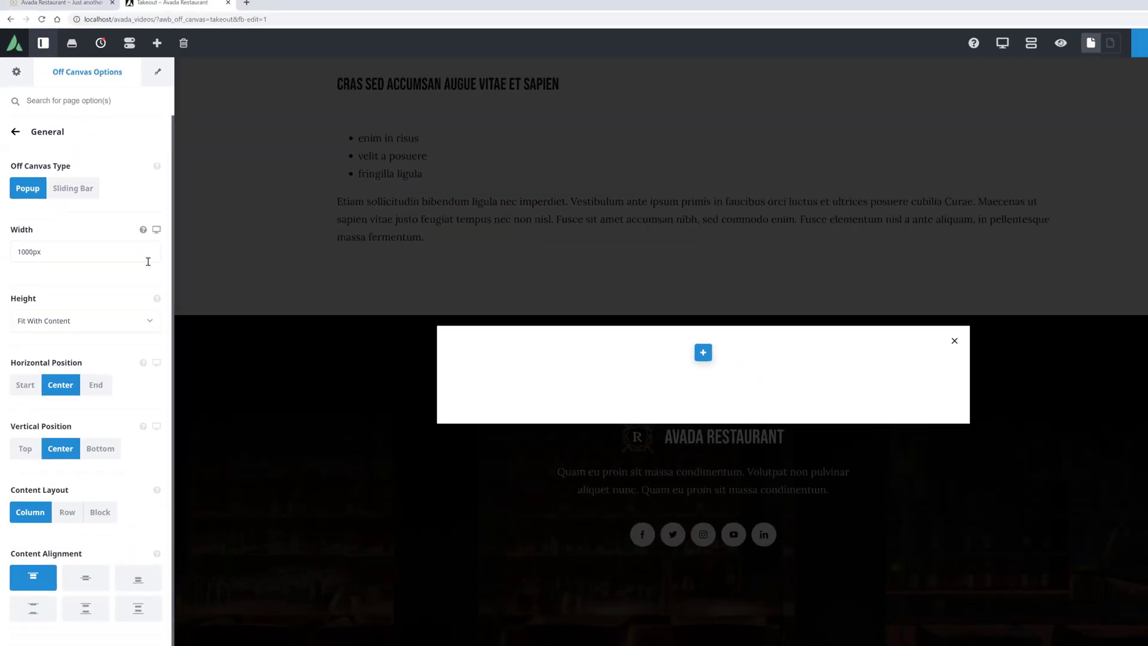
left_click(156, 229)
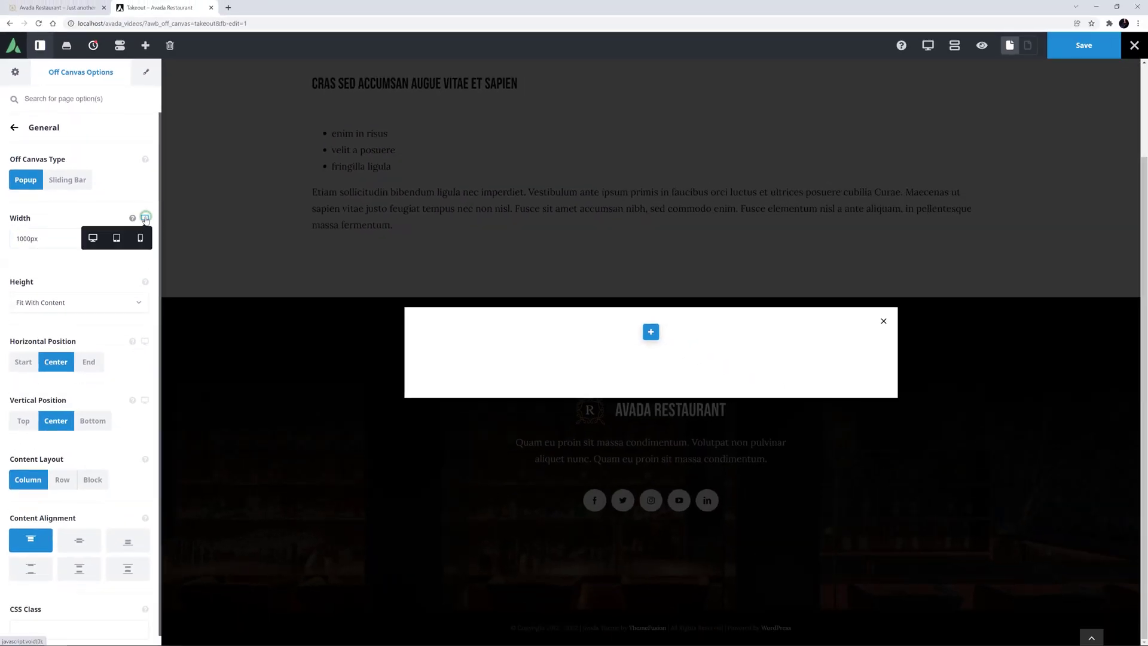
left_click(128, 246)
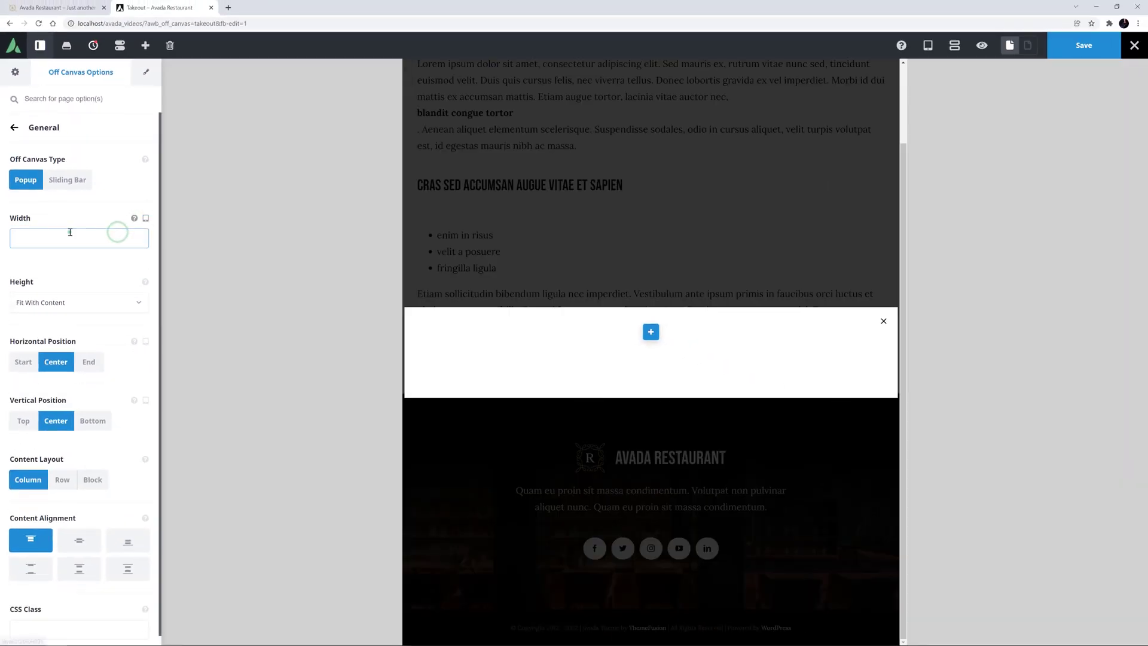
type("80%")
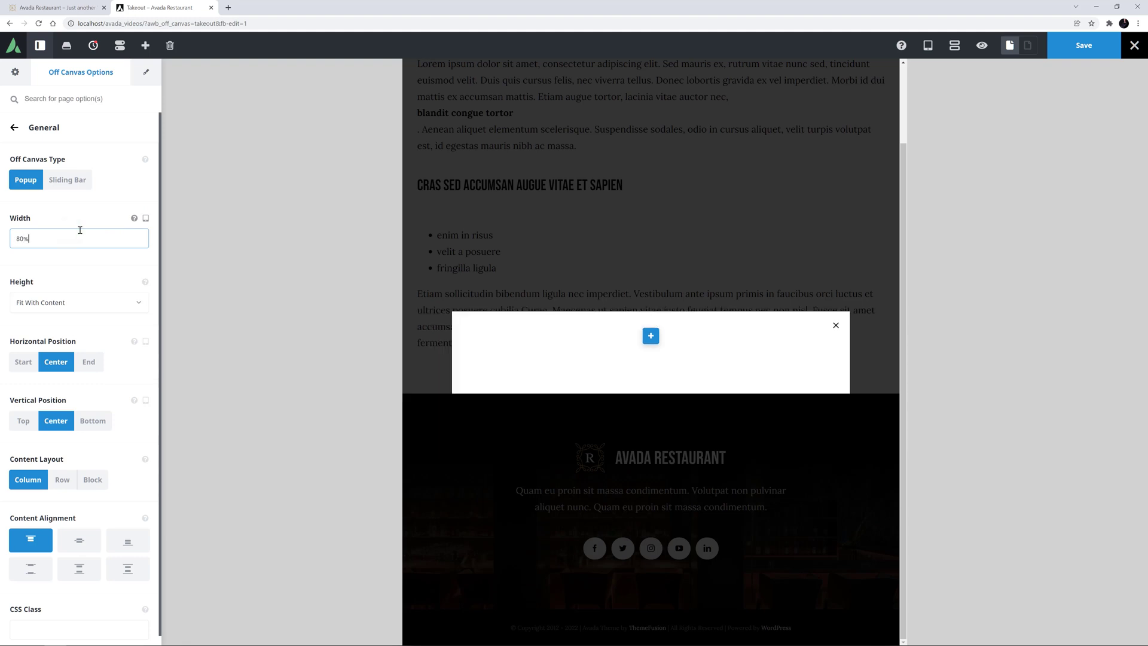
left_click(146, 219)
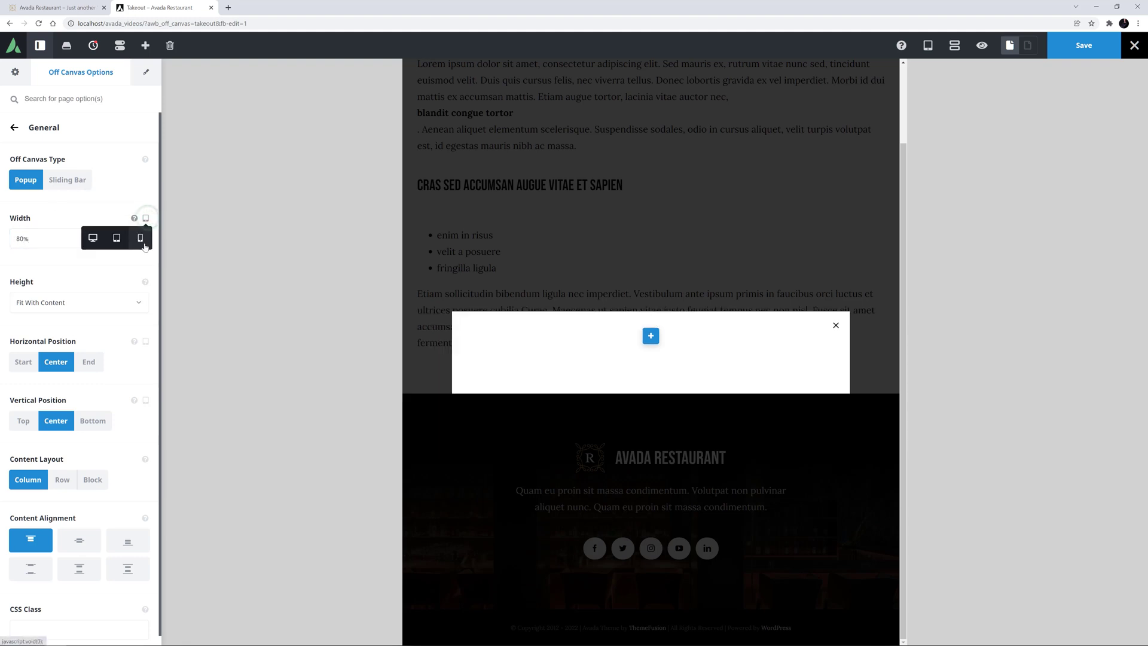
left_click(144, 240)
type("90%")
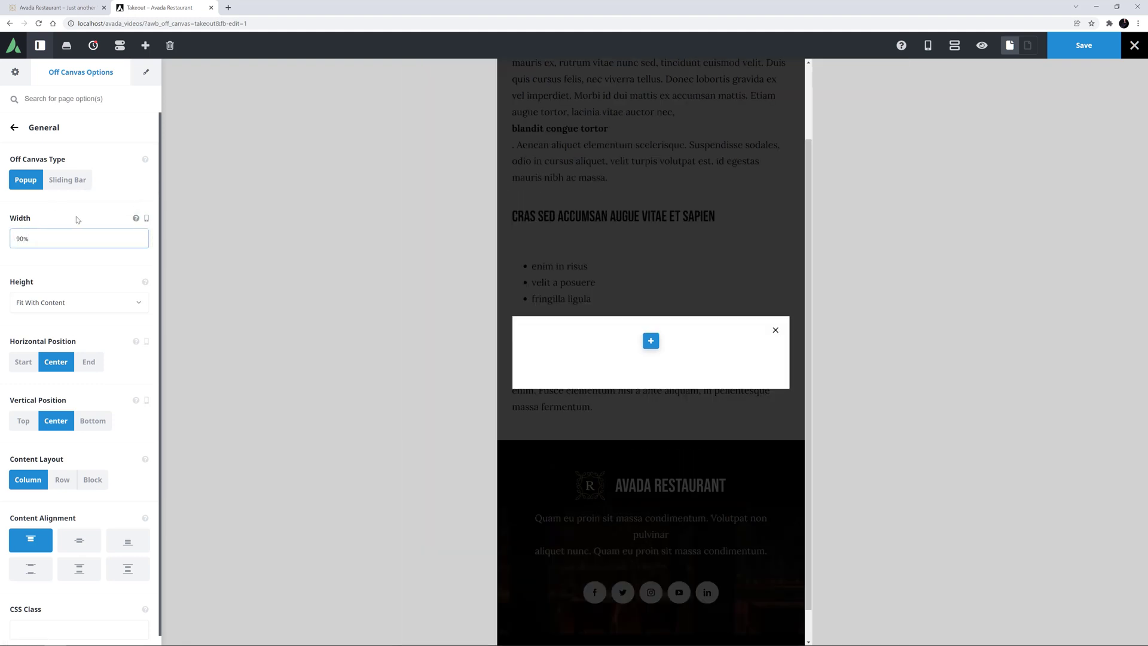
- Keep the popup height at Fit With Content and switch the preview back to desktop
left_click(136, 306)
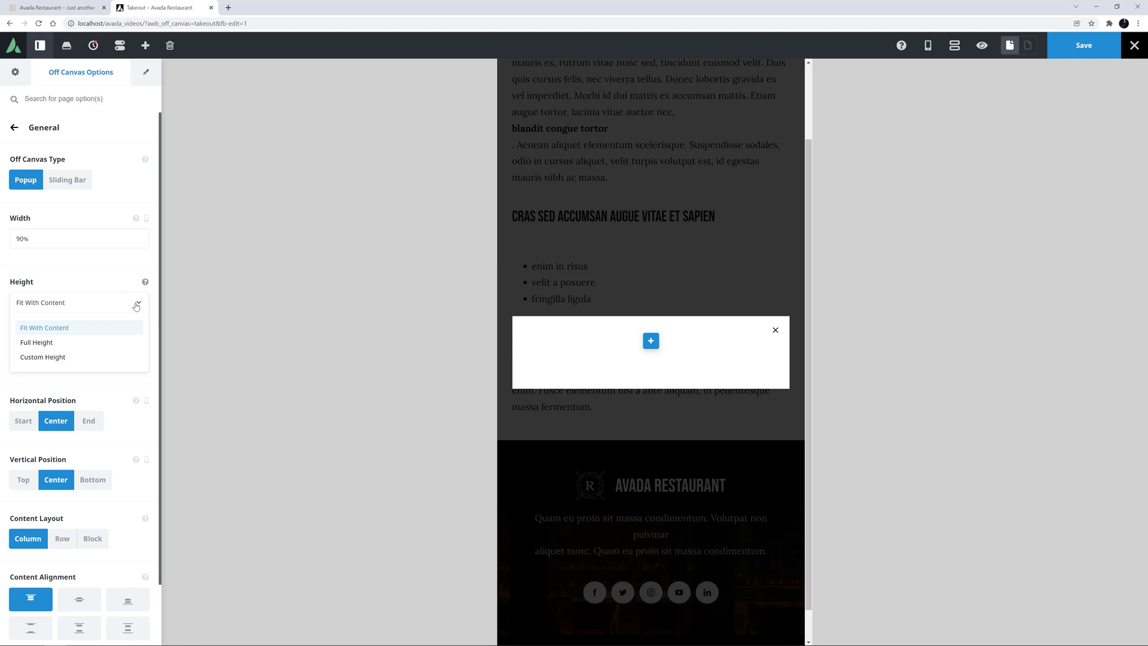
left_click(135, 305)
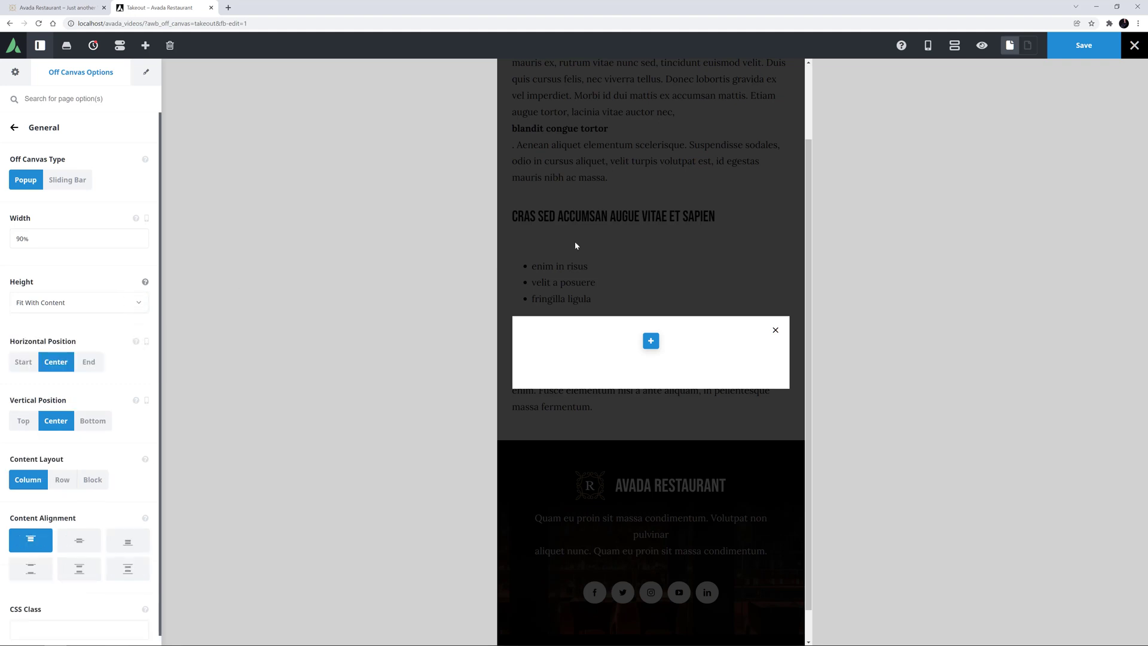
mouse_move(928, 45)
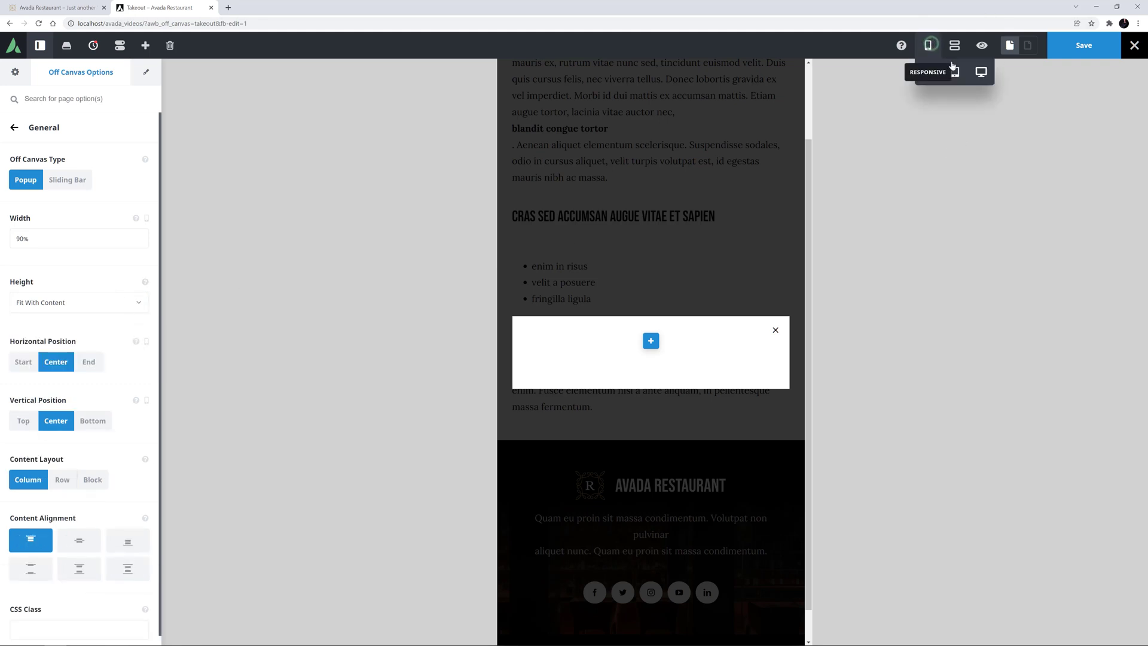
left_click(980, 75)
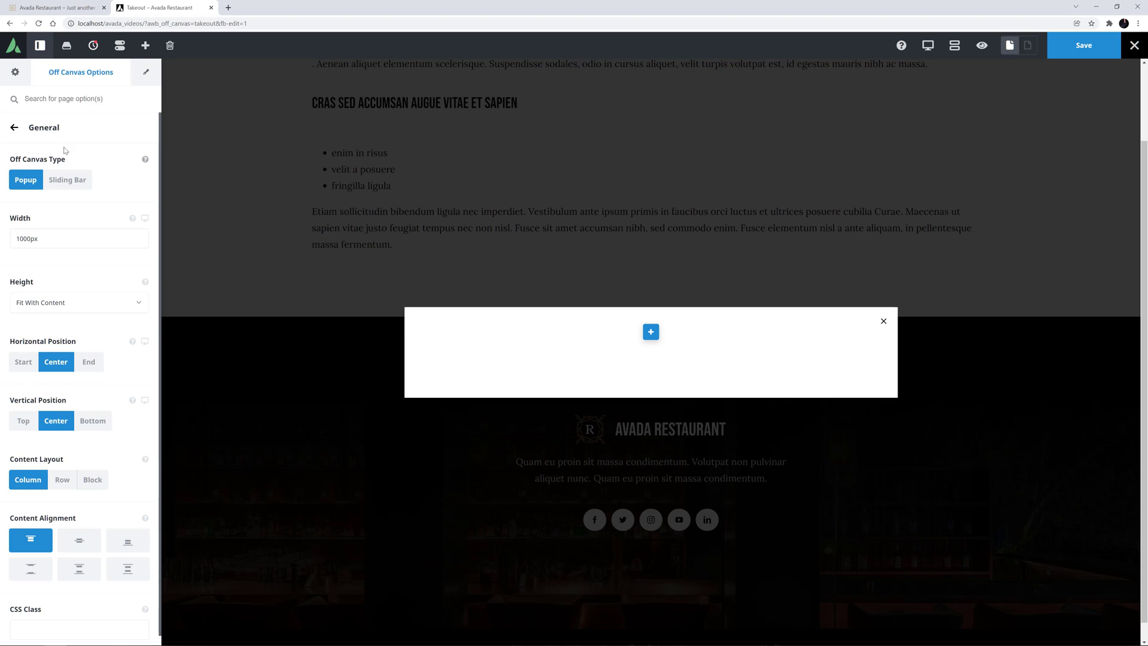
- Set all four popup border radius corners to 5px in the Design settings
left_click(12, 131)
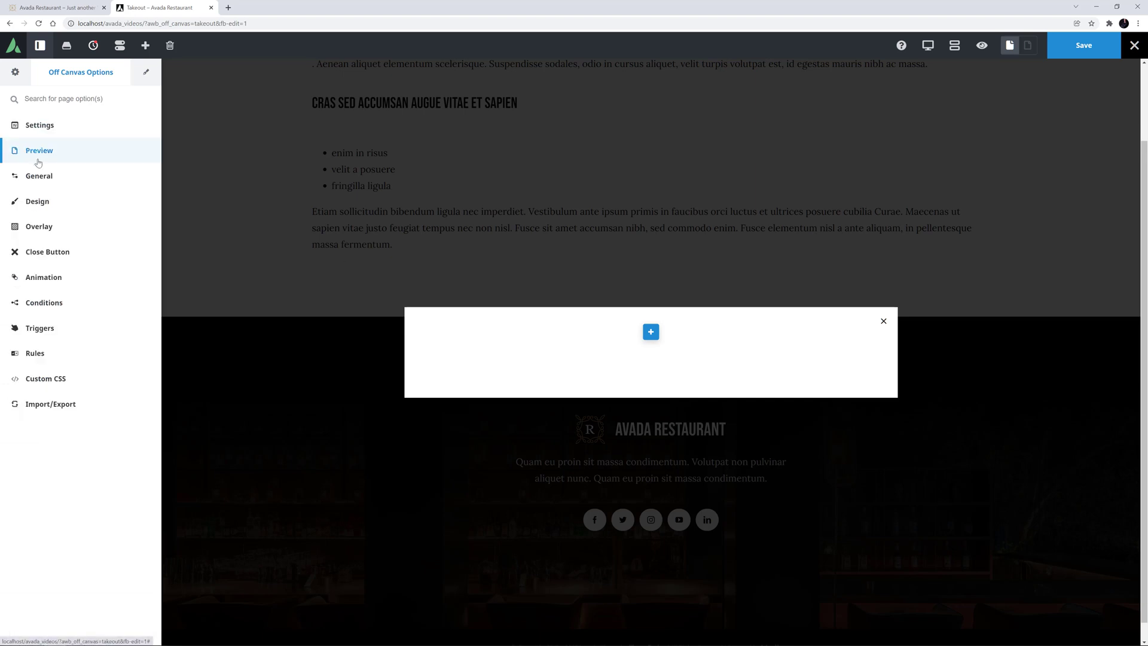
left_click(34, 201)
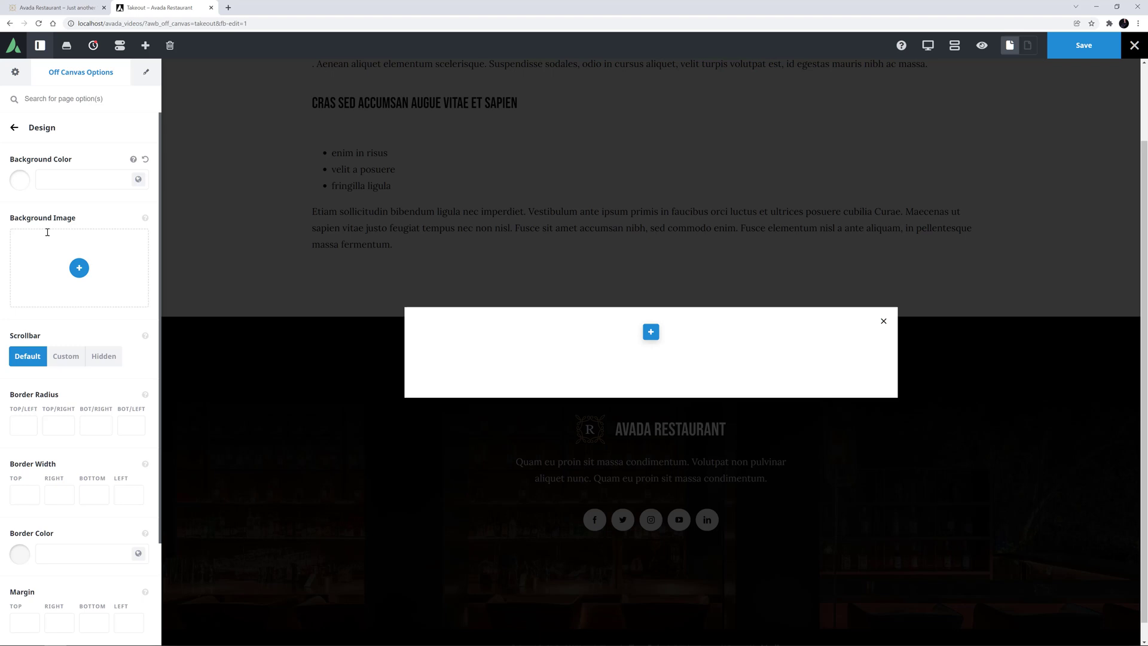
left_click(37, 420)
type("5px")
key("Tab")
type("5px")
key("Tab")
type("5px")
key("Tab")
type("5px")
key("Tab")
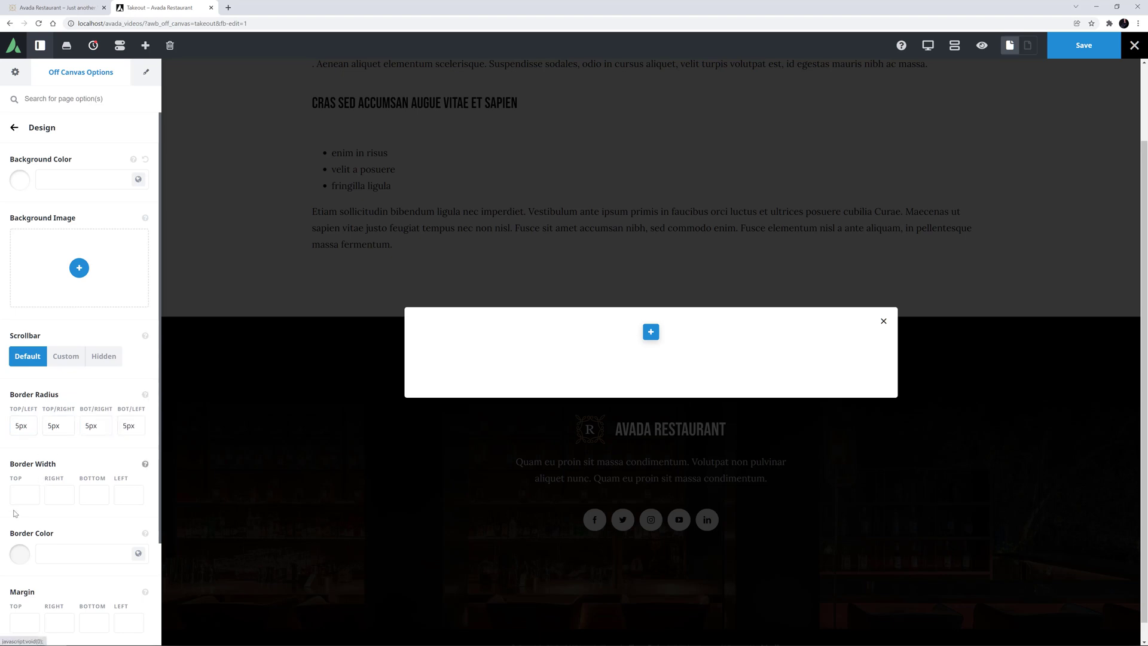
- Set the popup border width to 5px on top, right, bottom and left
left_click(19, 495)
type("5px")
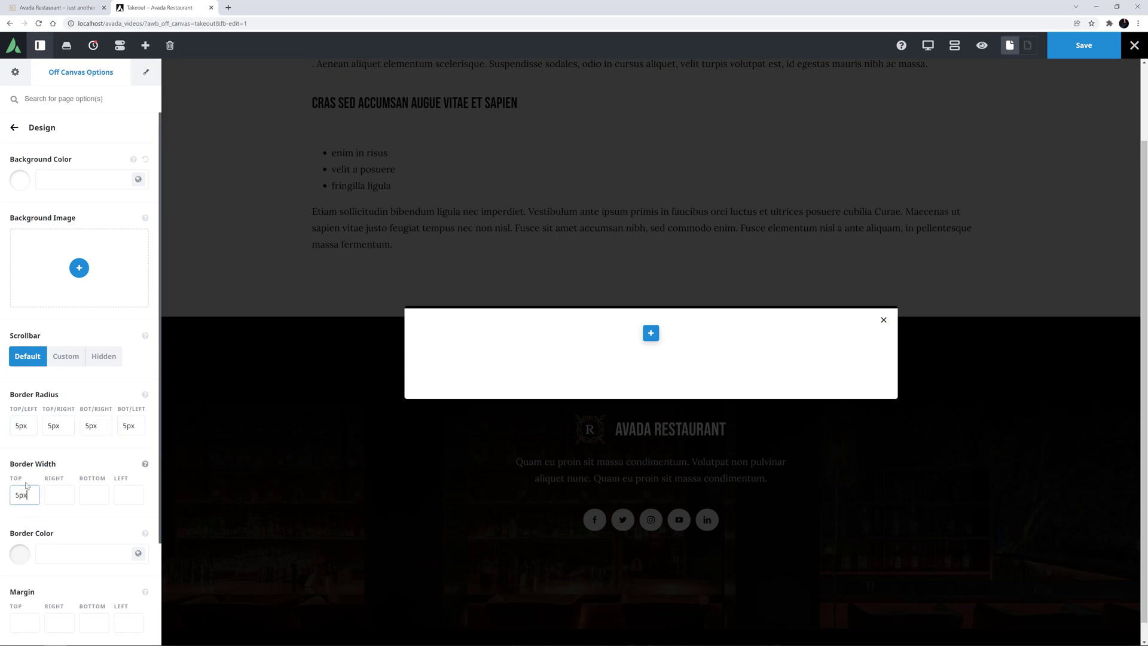
key("Tab")
type("5px")
key("Tab")
type("5px")
key("Tab")
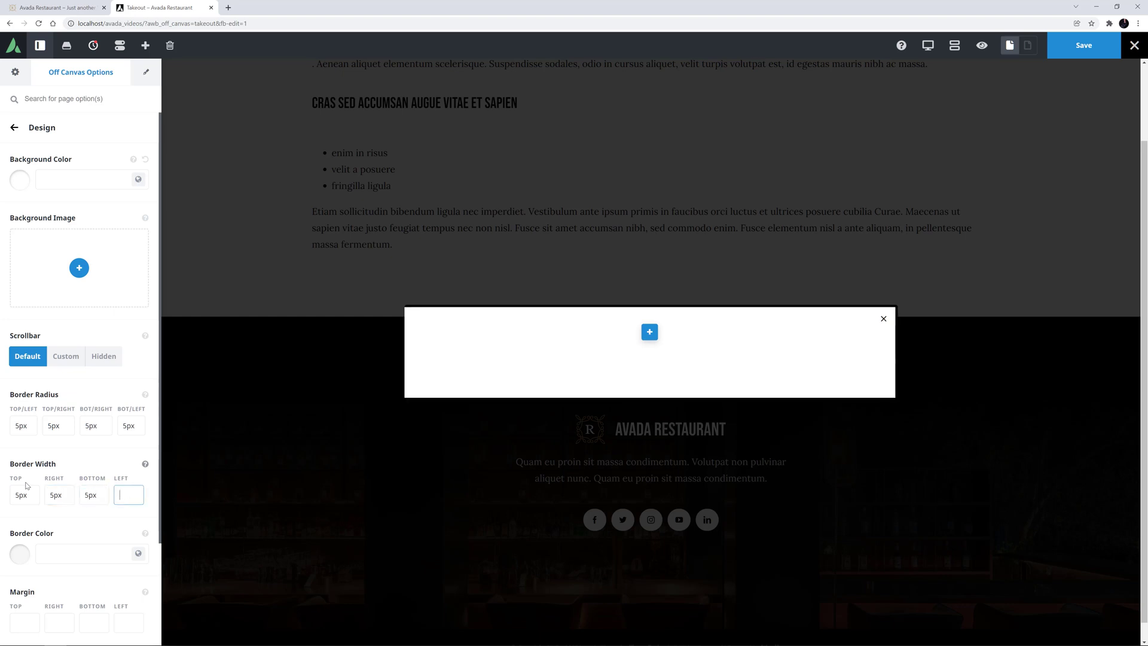
type("5px")
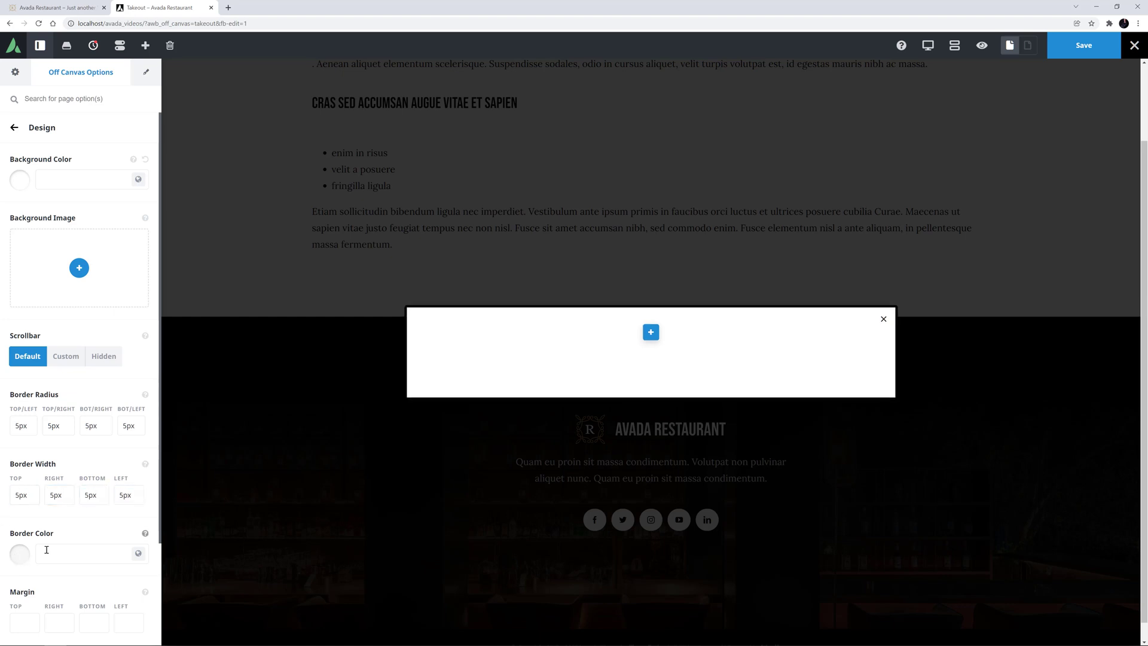
- Set the popup border colour to #ab8c4c
left_click(55, 553)
type("#ab8c4c")
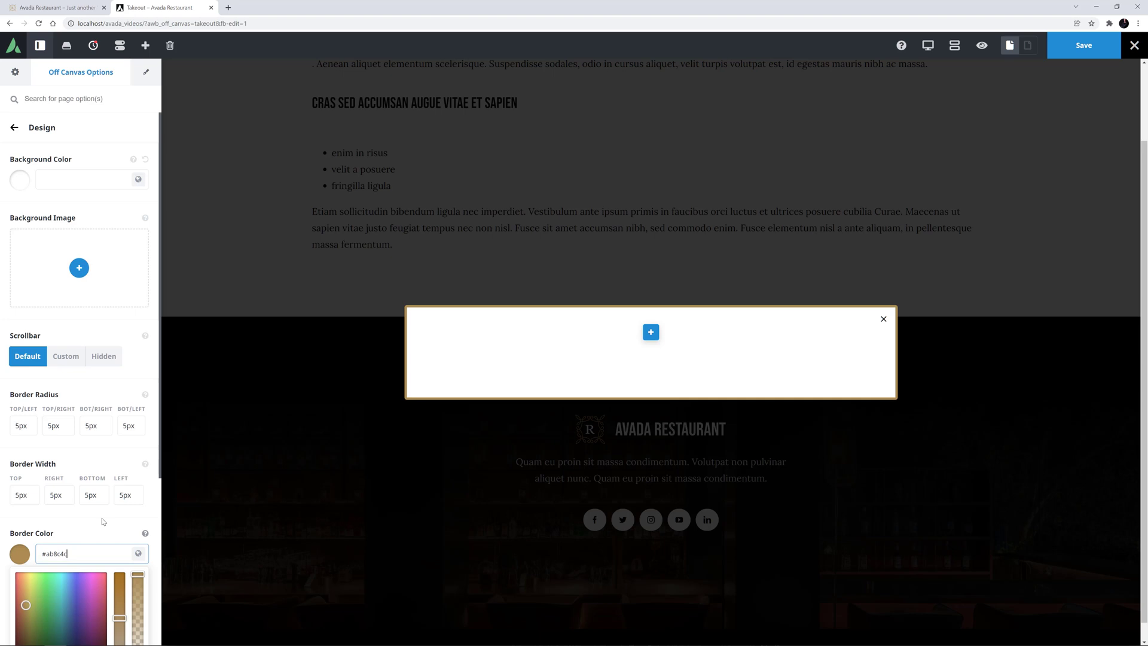
left_click(102, 517)
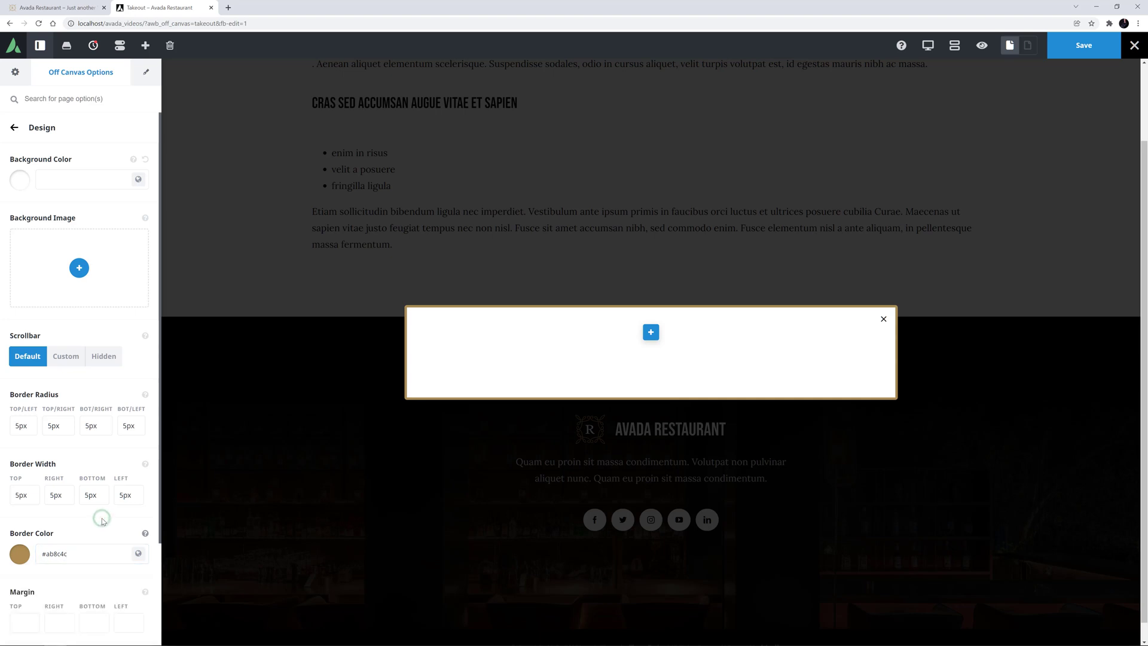
left_click(15, 126)
- Set the close icon size to 20 in the Close Button settings
left_click(35, 227)
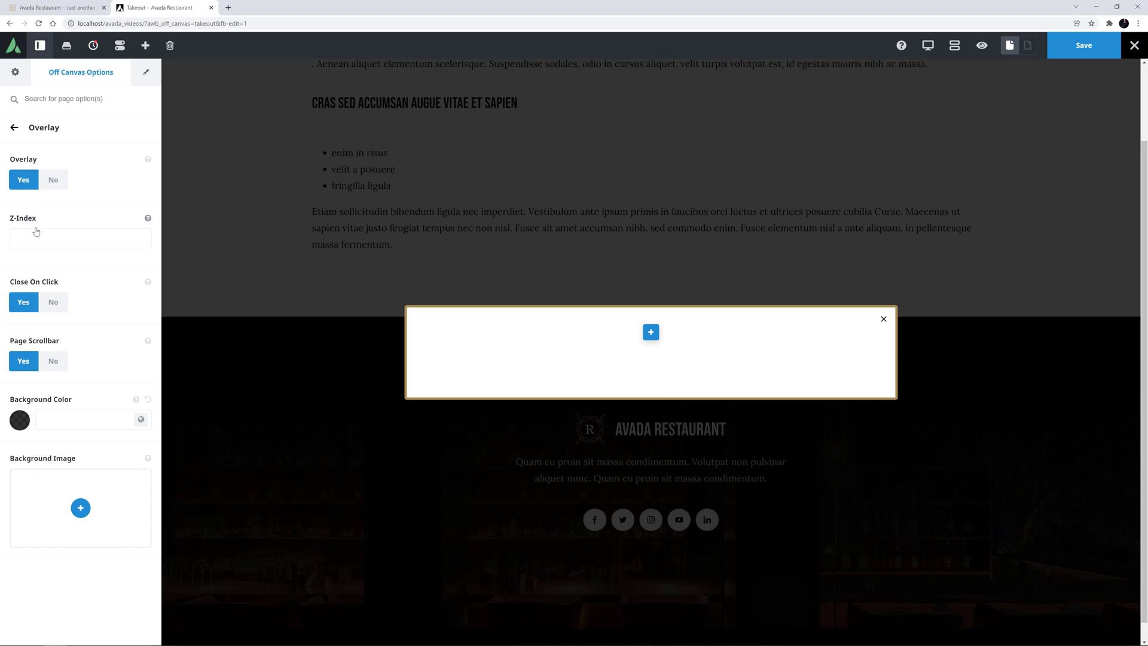
left_click(14, 128)
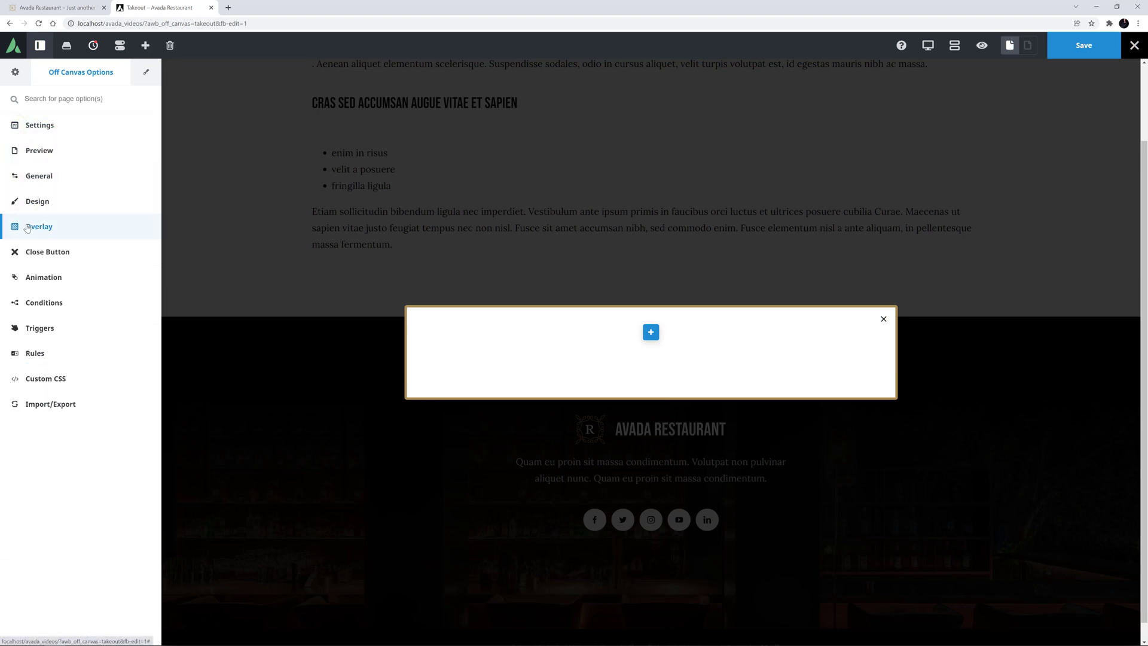
left_click(28, 252)
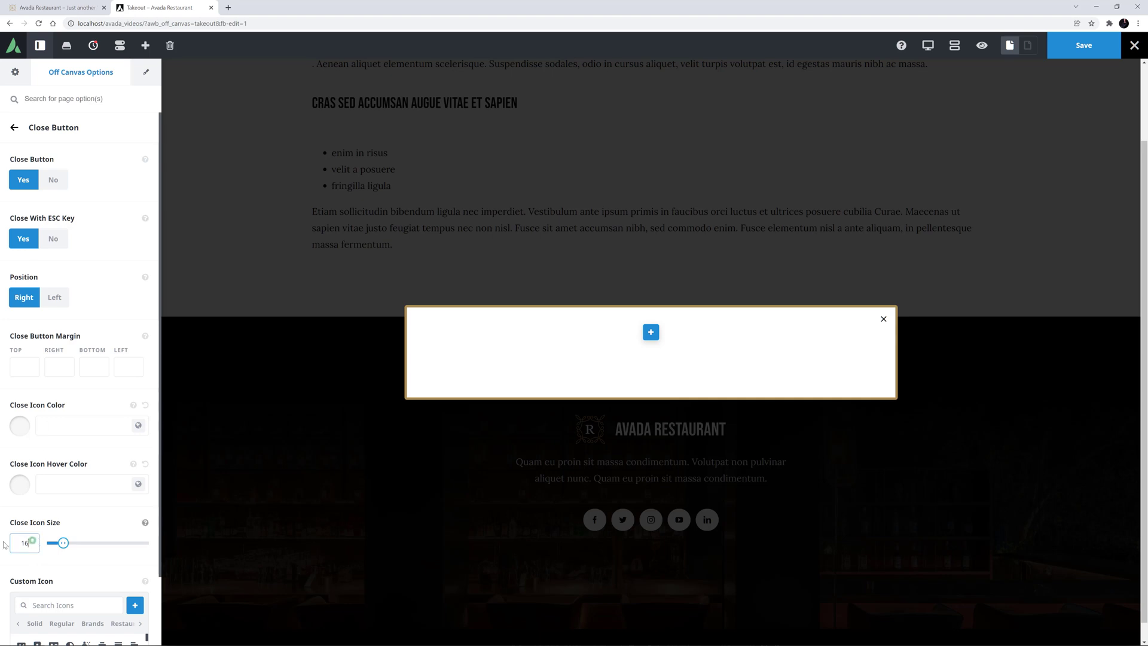
left_click_drag(32, 543, 2, 546)
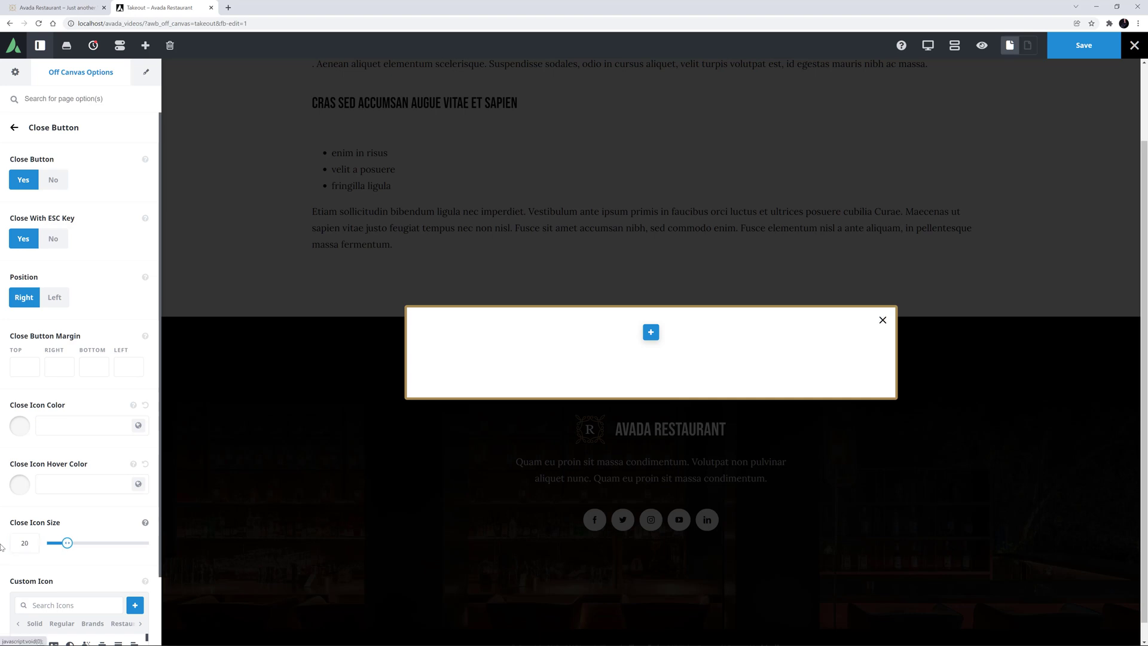
left_click(14, 128)
left_click(54, 278)
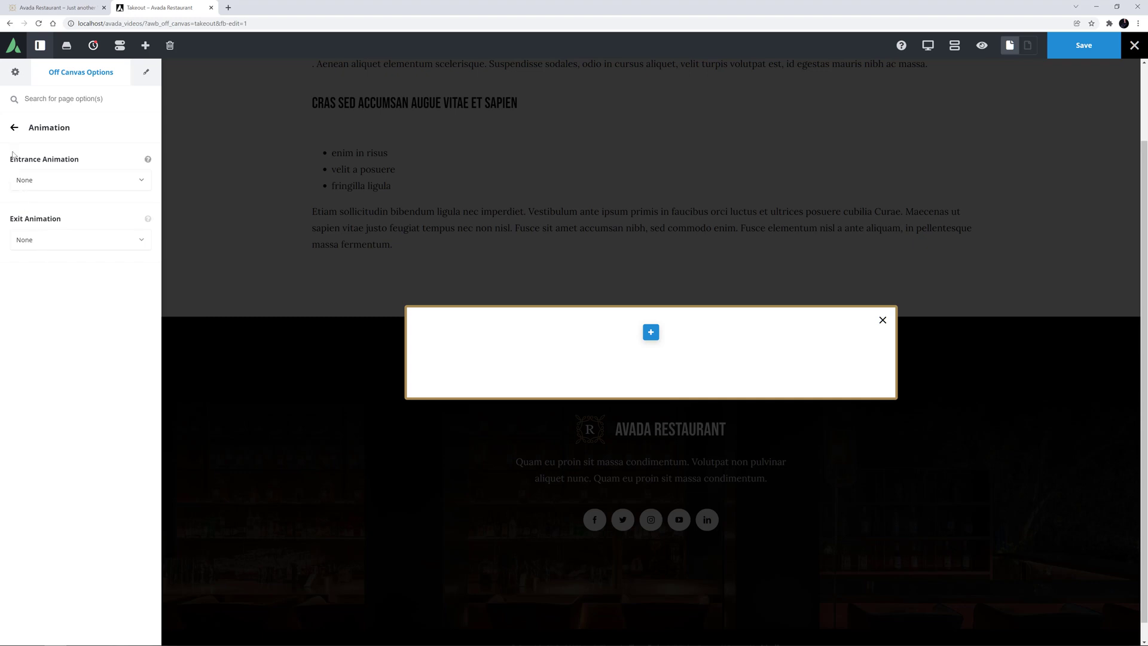
- Set Enable Conditions to Yes and open the Manage Conditions dialog
left_click(14, 128)
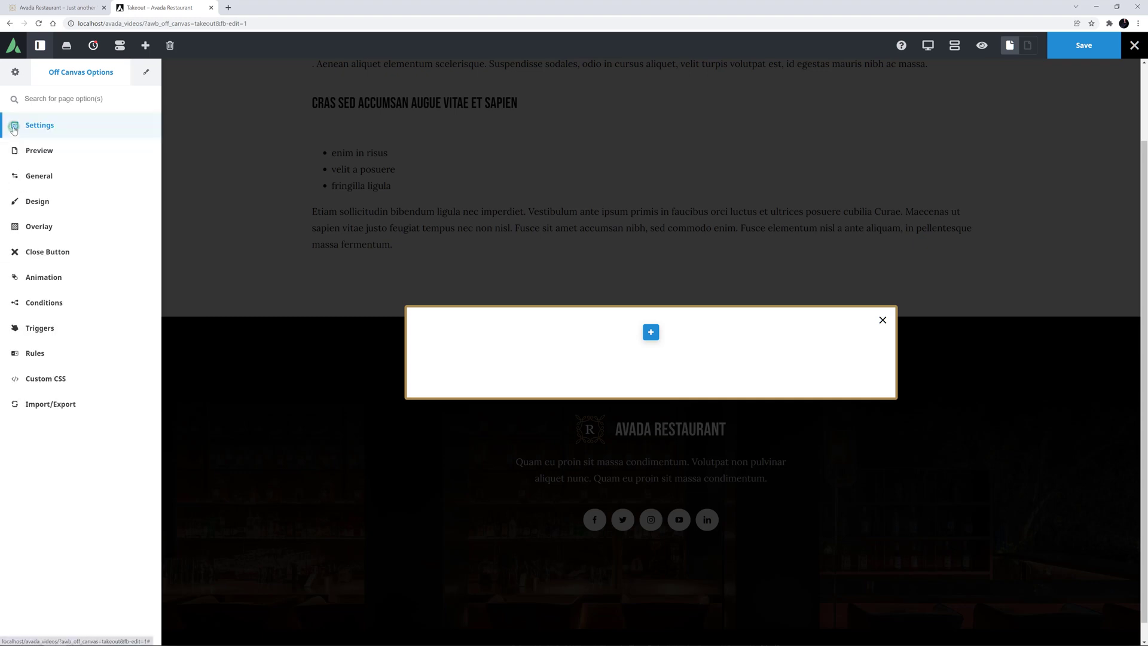
left_click(36, 301)
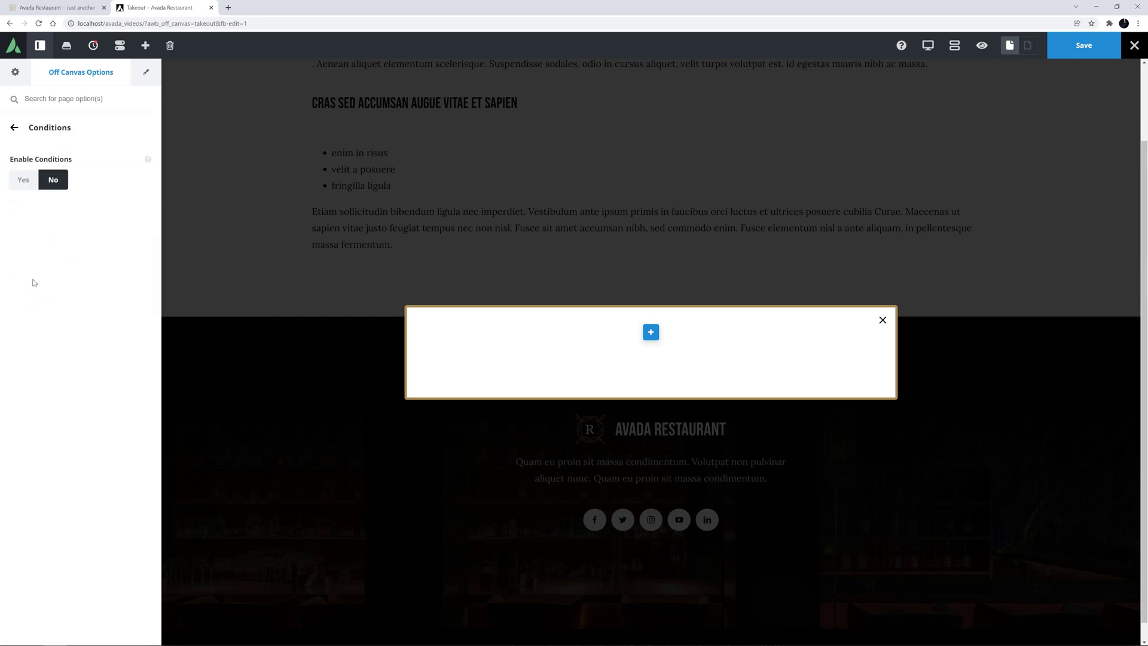
left_click(21, 182)
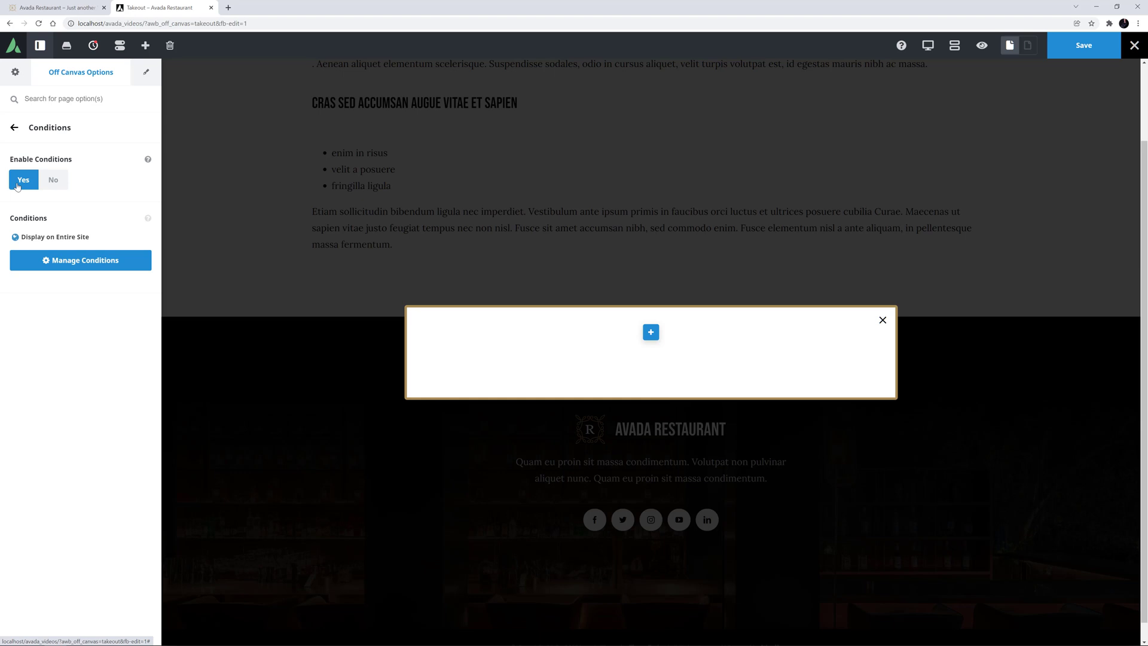
left_click(66, 264)
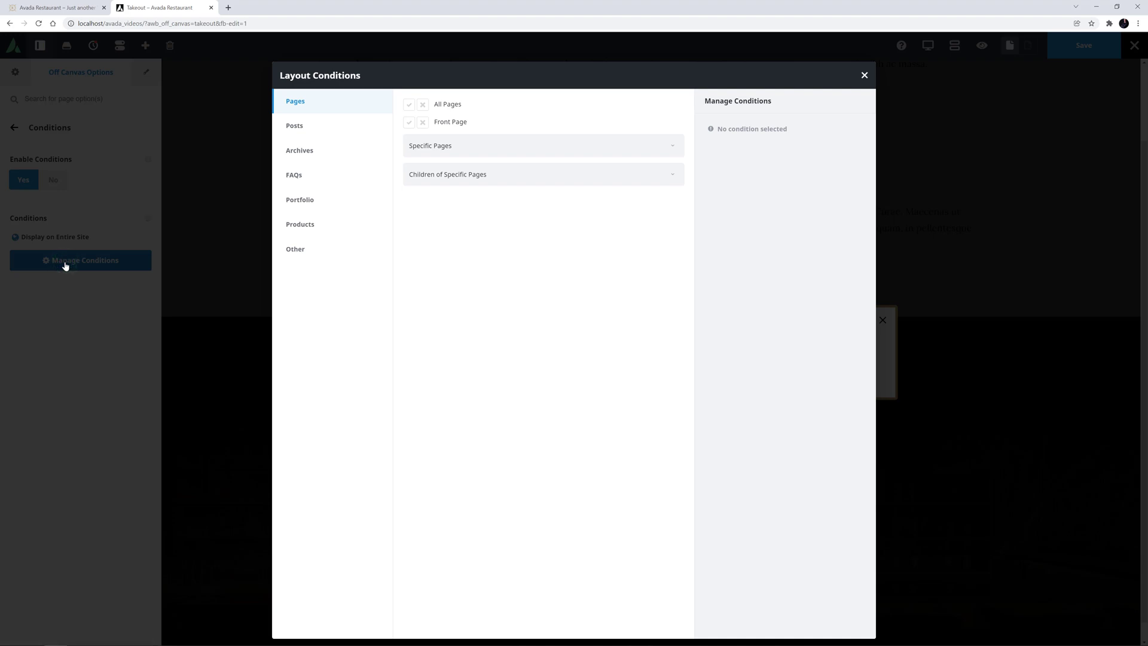
- Include All Pages except Our Takeout Menu, plus All Posts and All Portfolio, then close the dialog
left_click(410, 105)
left_click(672, 146)
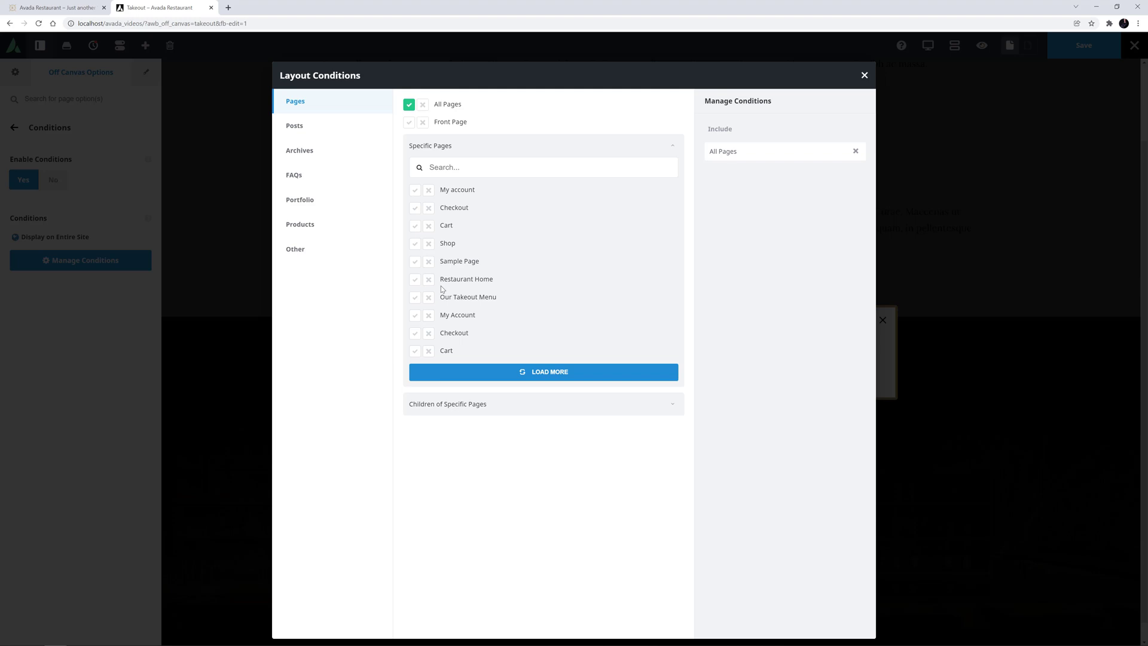
left_click(428, 299)
left_click(289, 127)
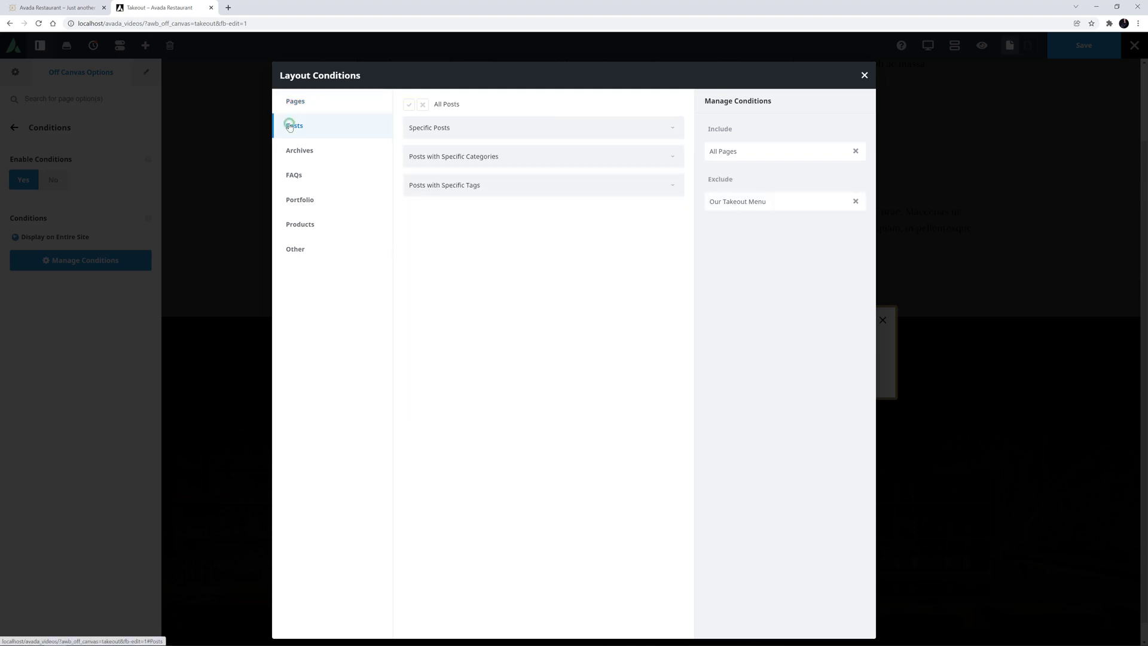
left_click(409, 104)
left_click(298, 203)
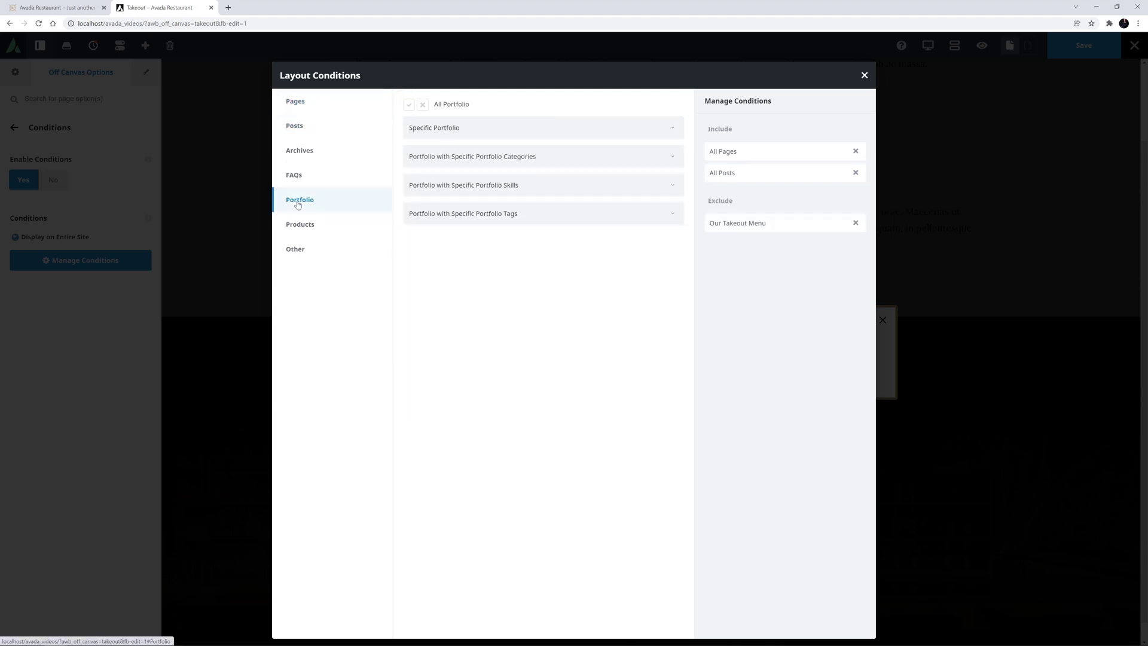
left_click(409, 105)
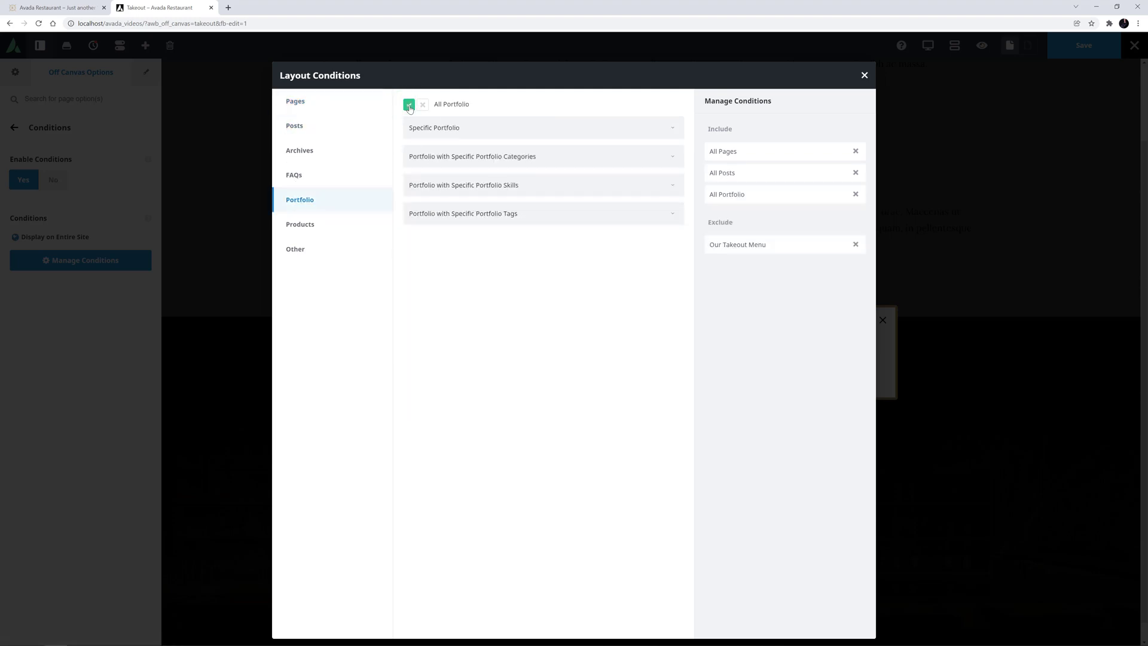
left_click(863, 75)
- Set the Exit Intent trigger to Yes in the popup's Triggers settings
left_click(15, 128)
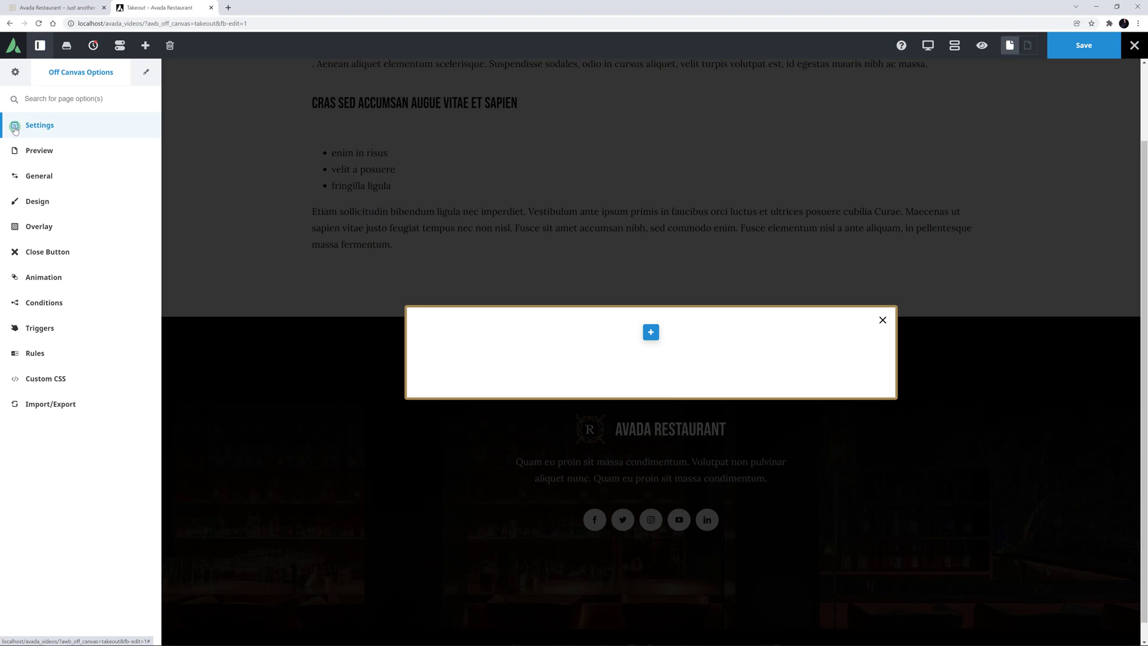
left_click(24, 328)
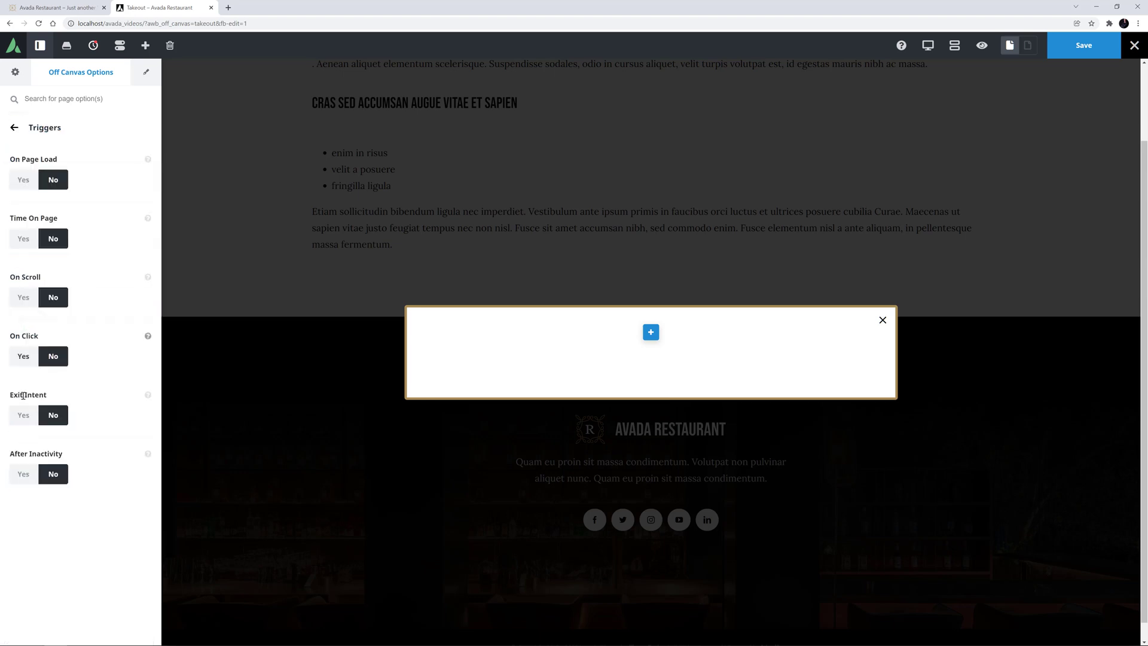
left_click(24, 415)
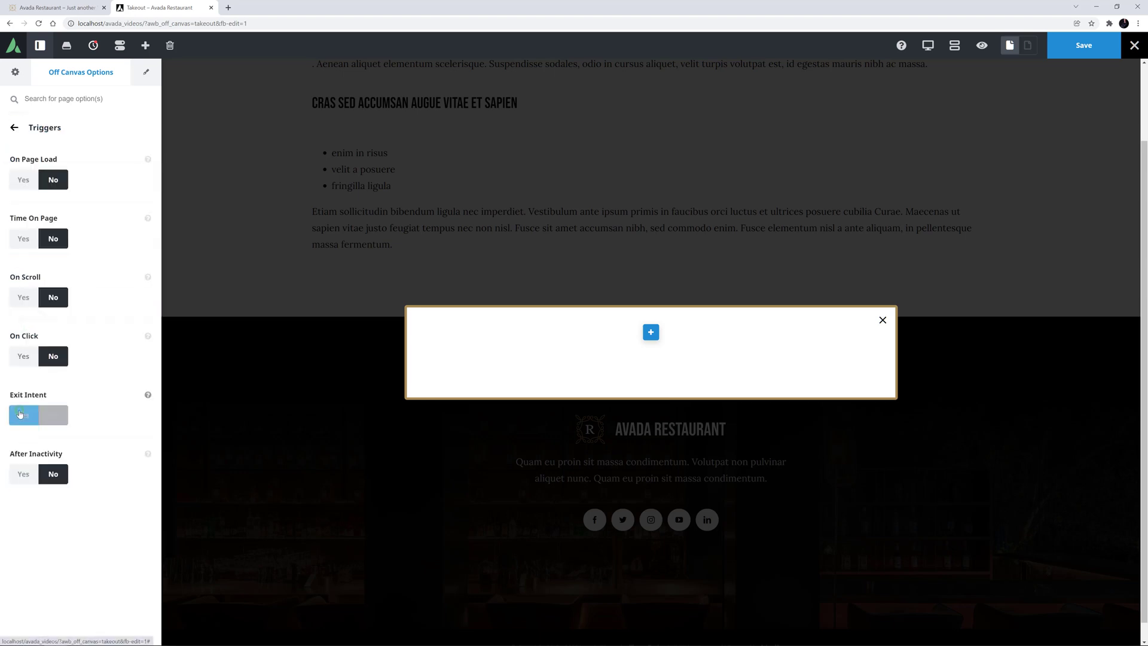
left_click(18, 129)
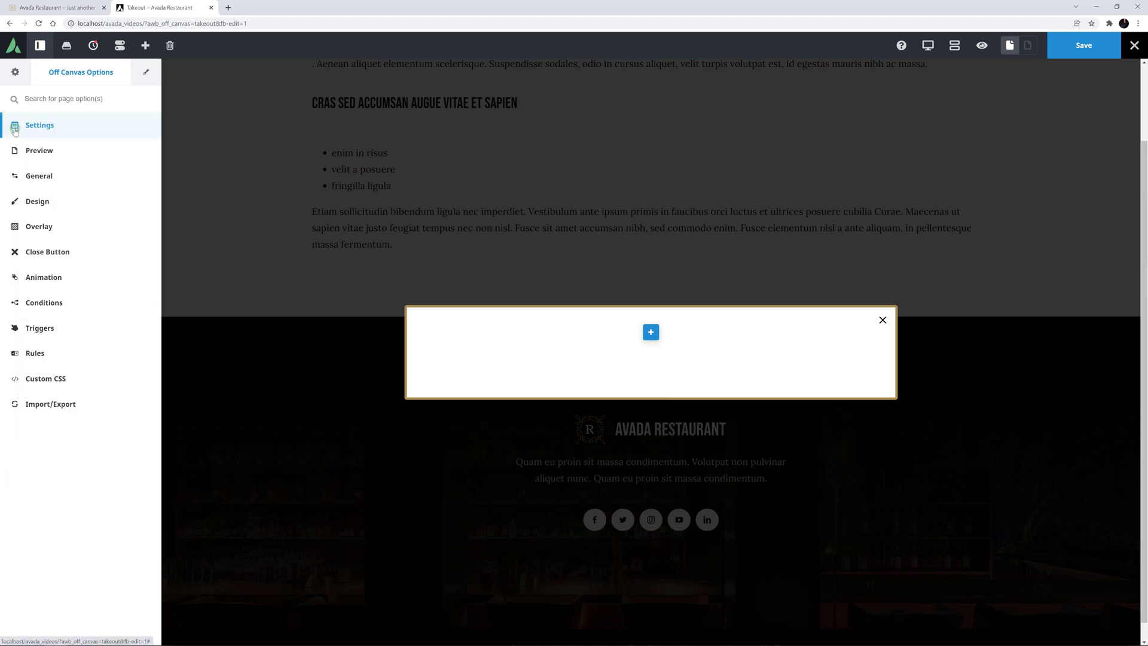
left_click(33, 353)
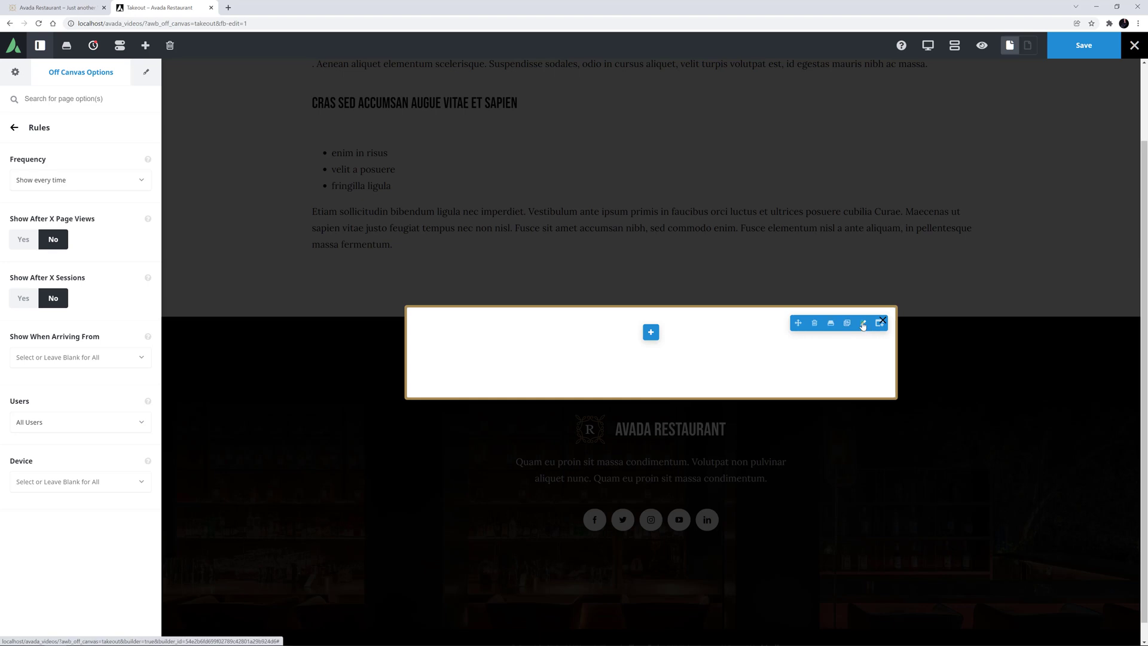
- Set the container's padding to 0px on all four sides
left_click(862, 323)
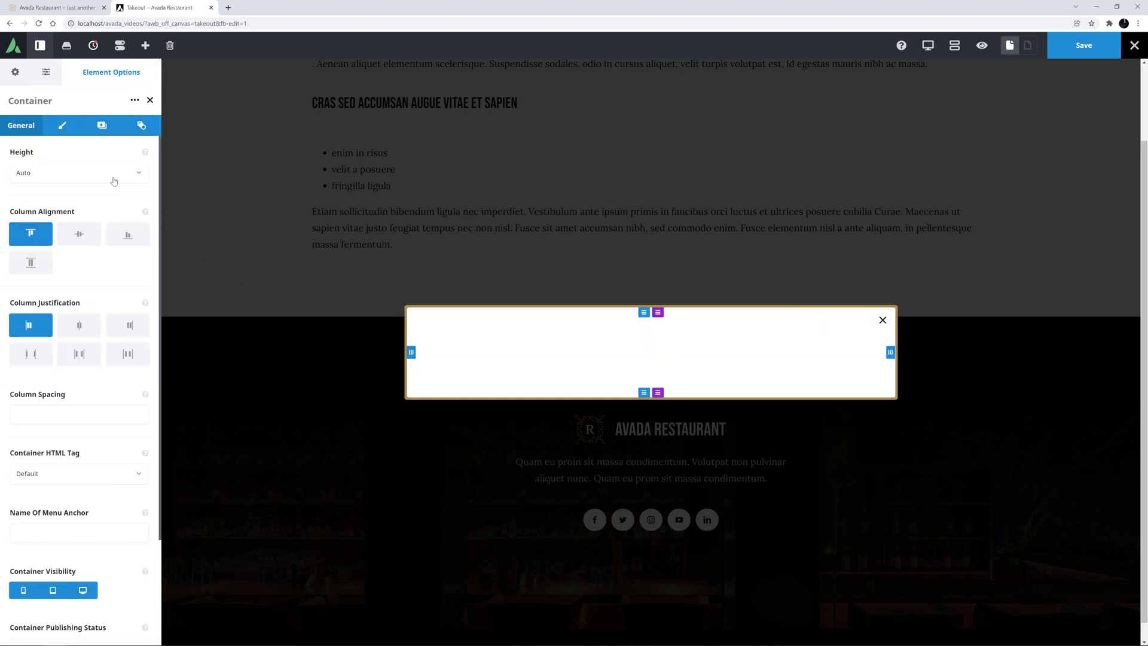
left_click(62, 126)
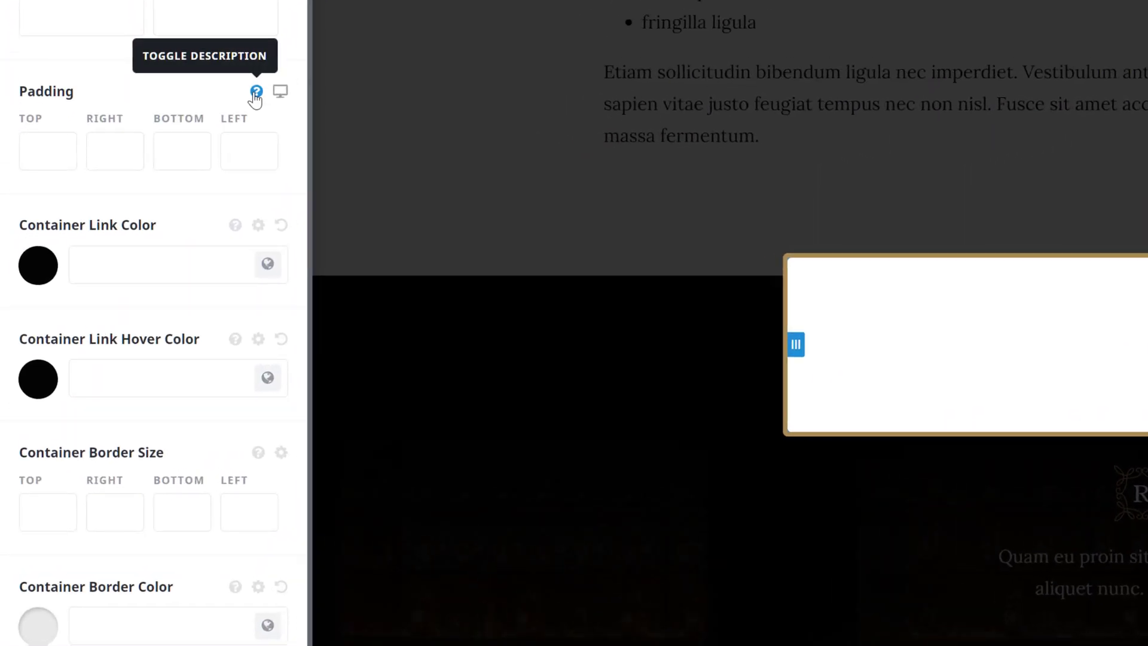
left_click(133, 221)
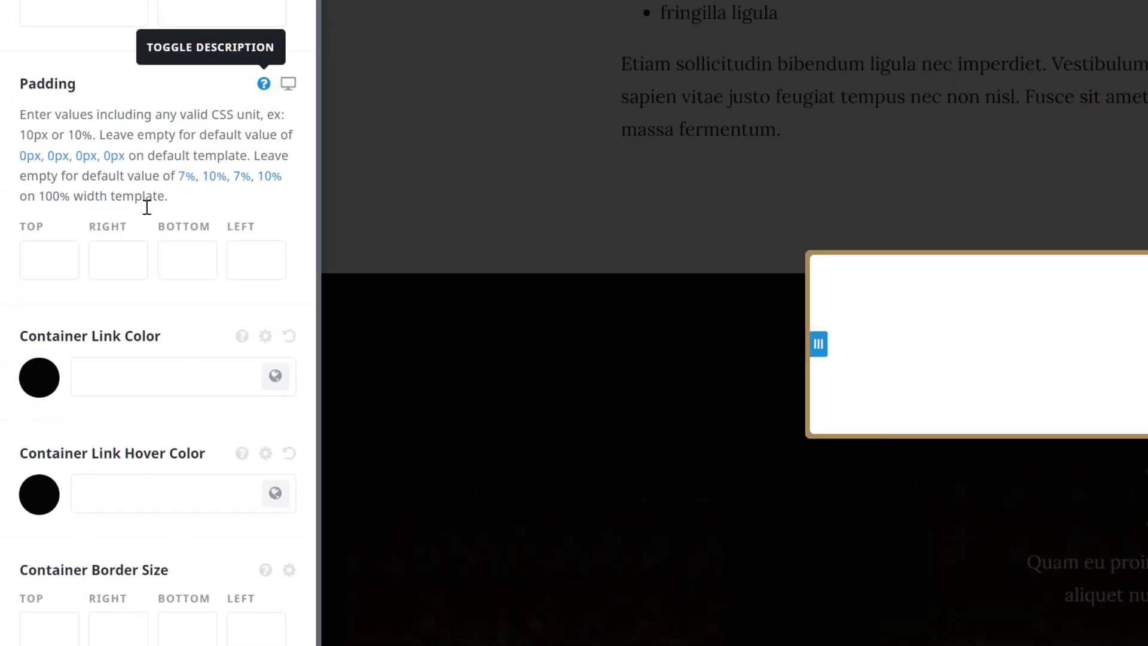
left_click(59, 259)
type("0px")
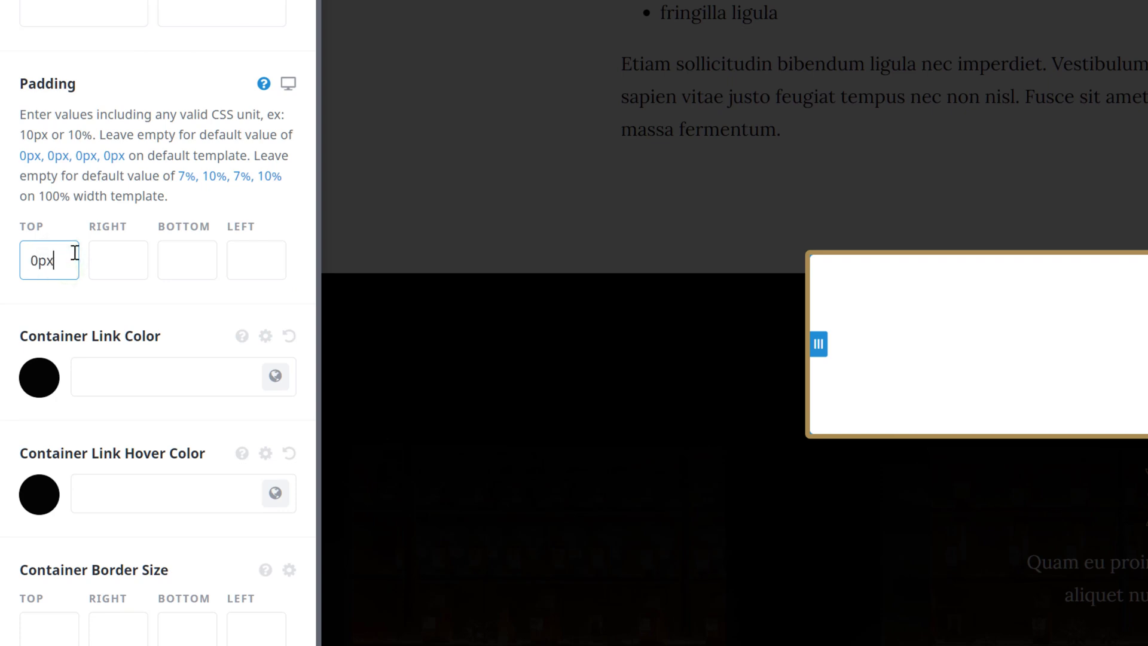
key("Tab")
type("0px")
key("Tab")
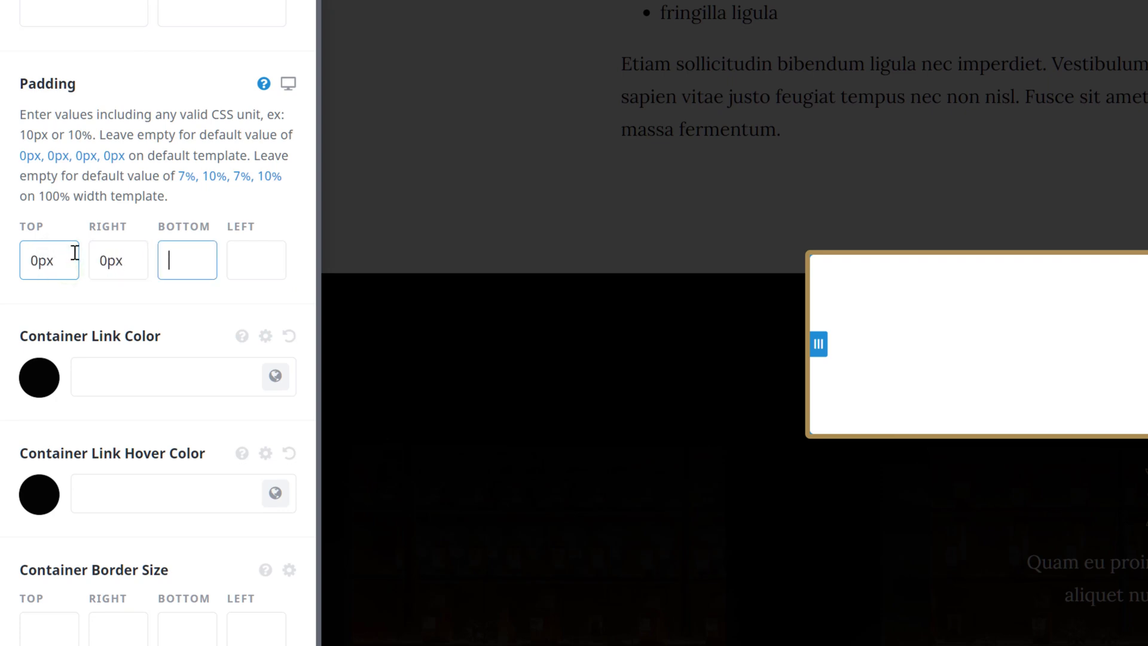
type("0px")
key("Tab")
type("0px")
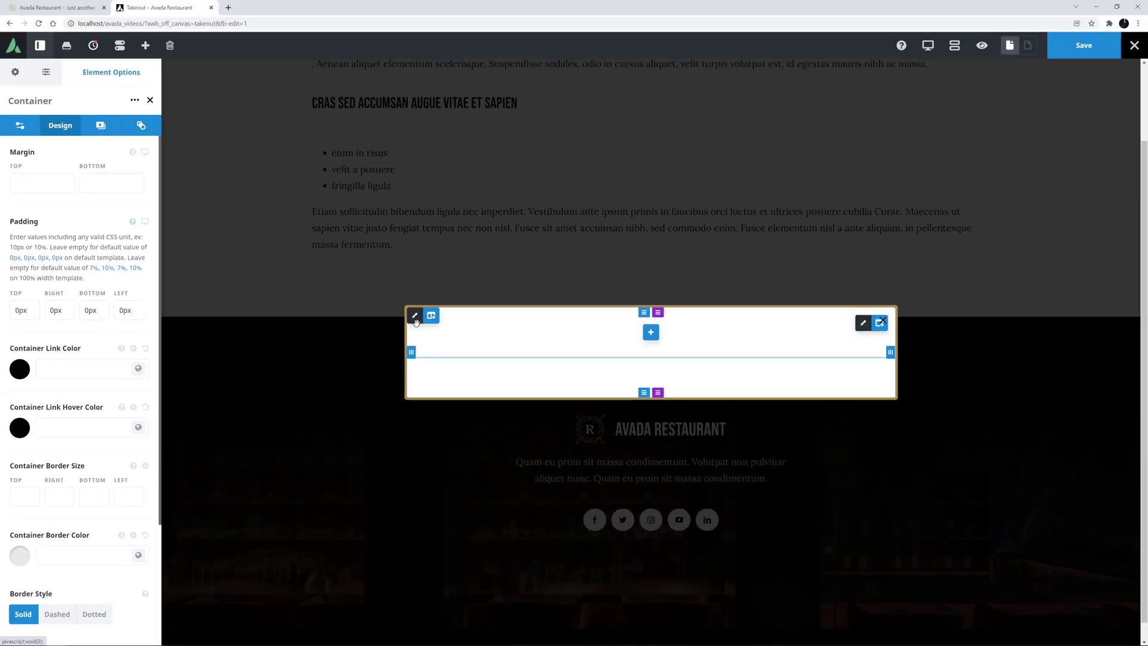
- Give the column 60px padding on all sides and a 0px bottom margin
left_click(415, 317)
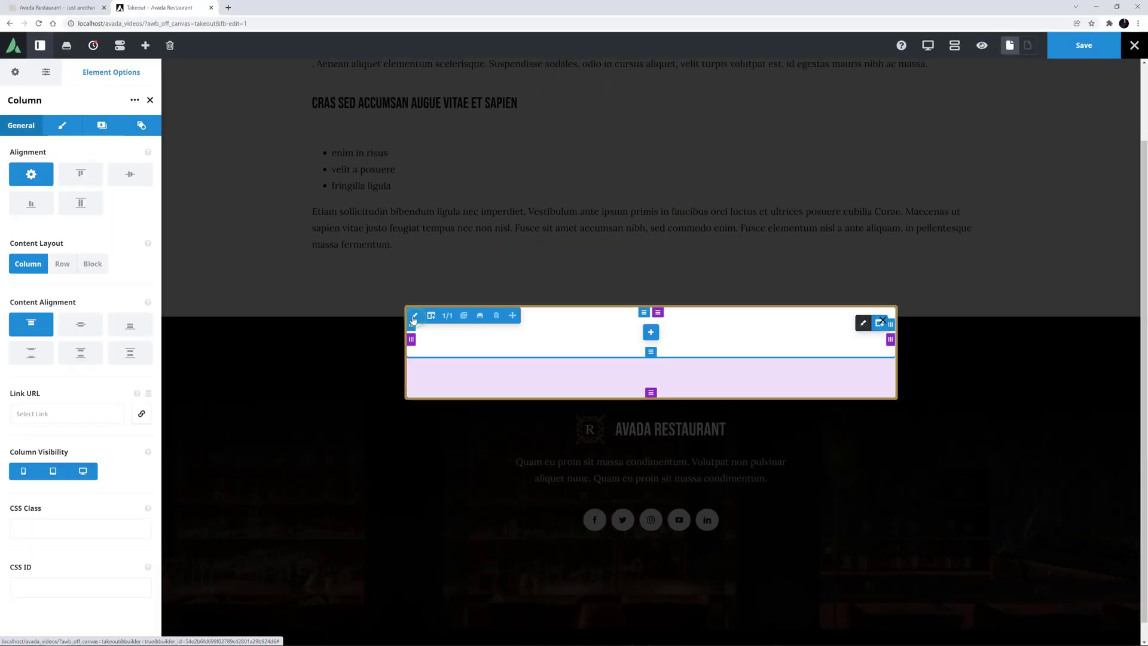
left_click(61, 125)
left_click(24, 438)
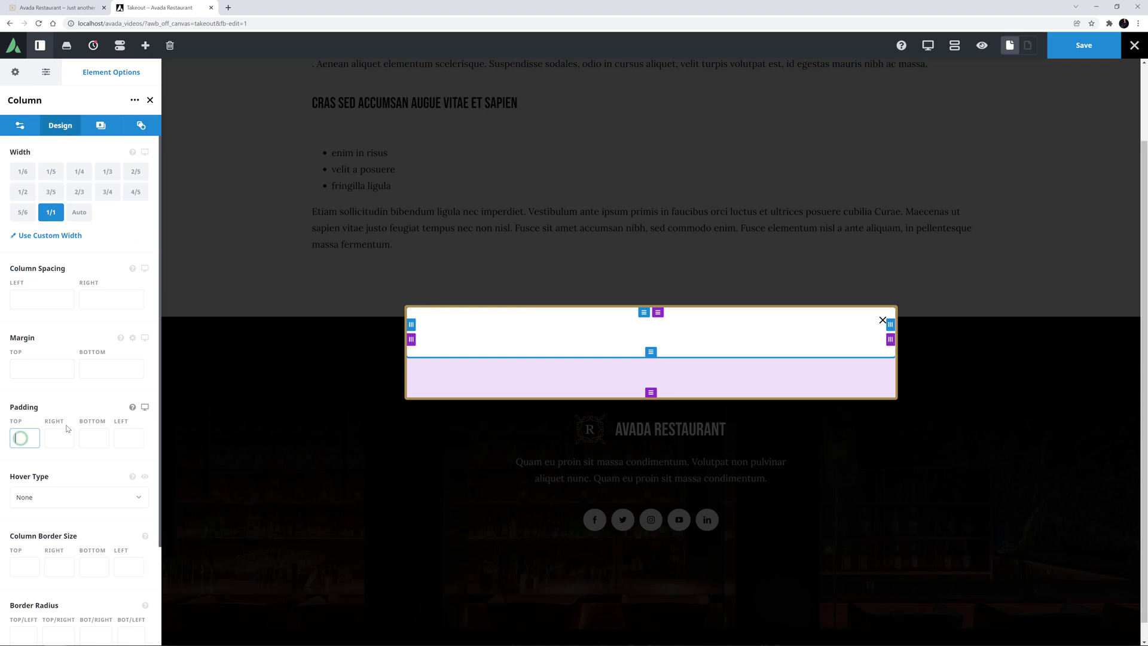
type("60px")
key("Tab")
type("60px")
key("Tab")
type("60px")
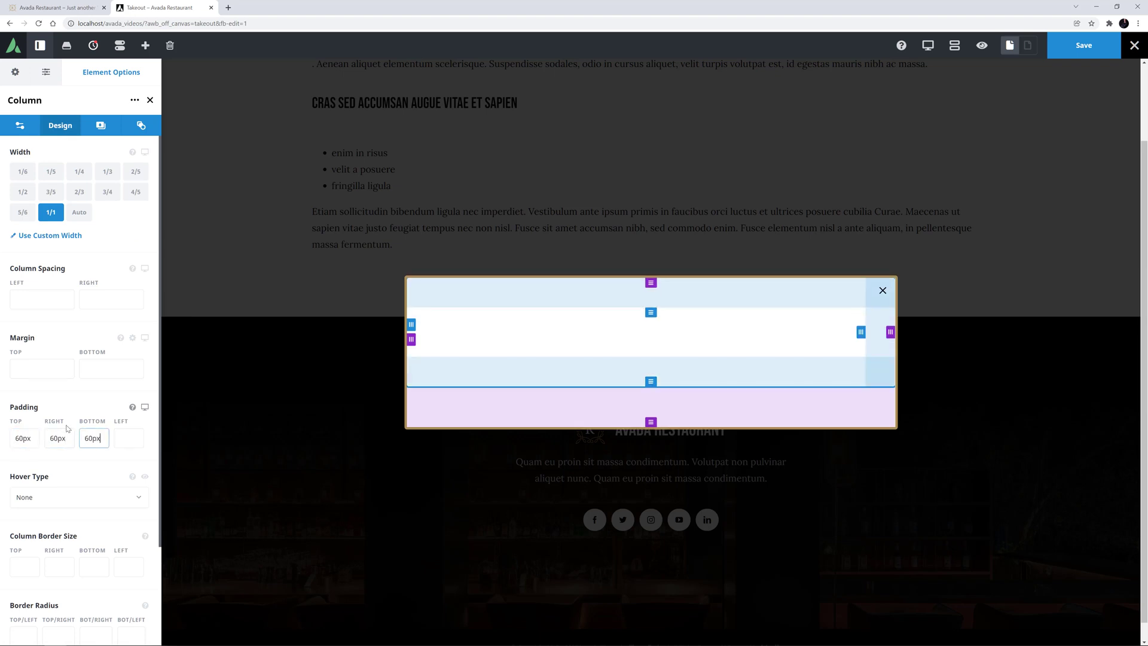
key("Tab")
type("60px")
left_click(90, 370)
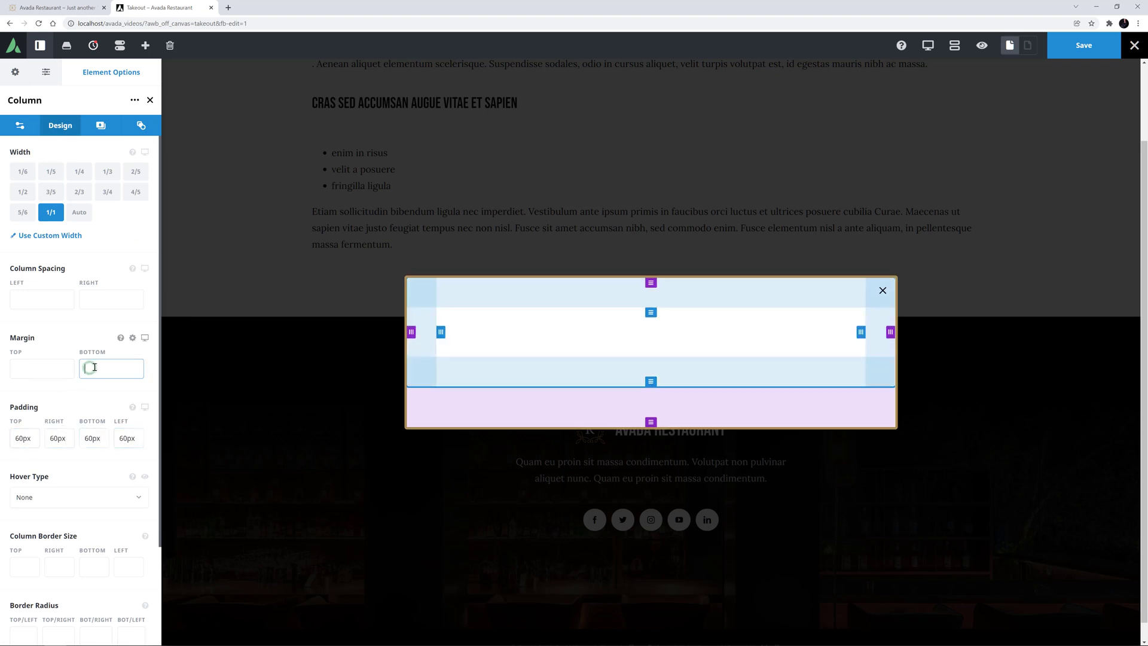
type("0px")
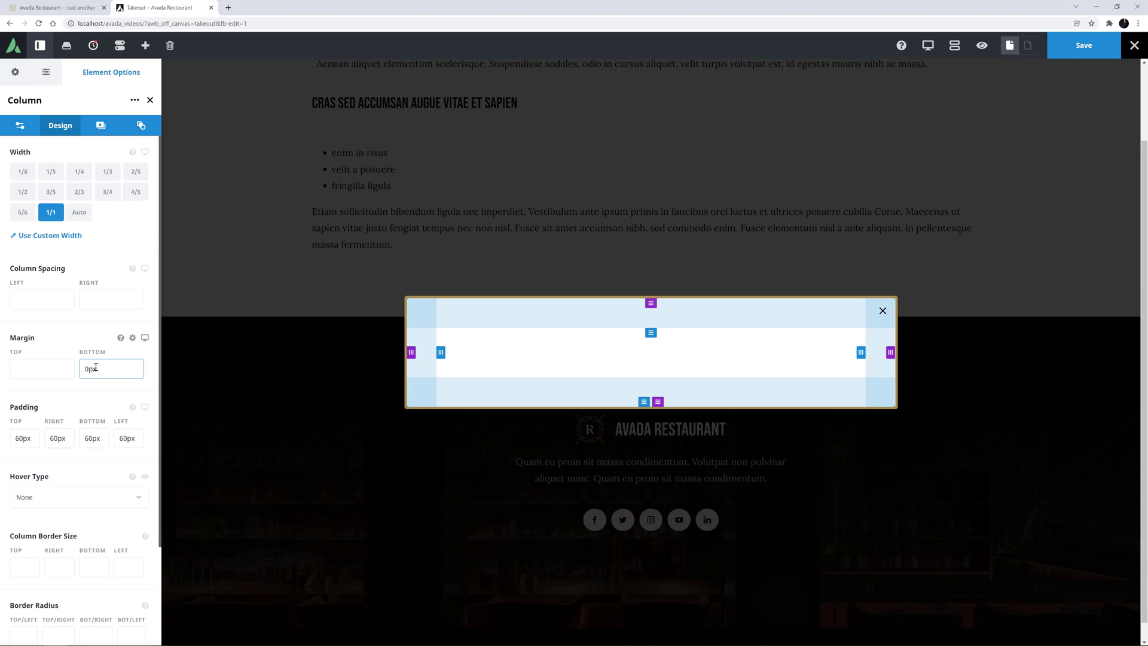
left_click(83, 325)
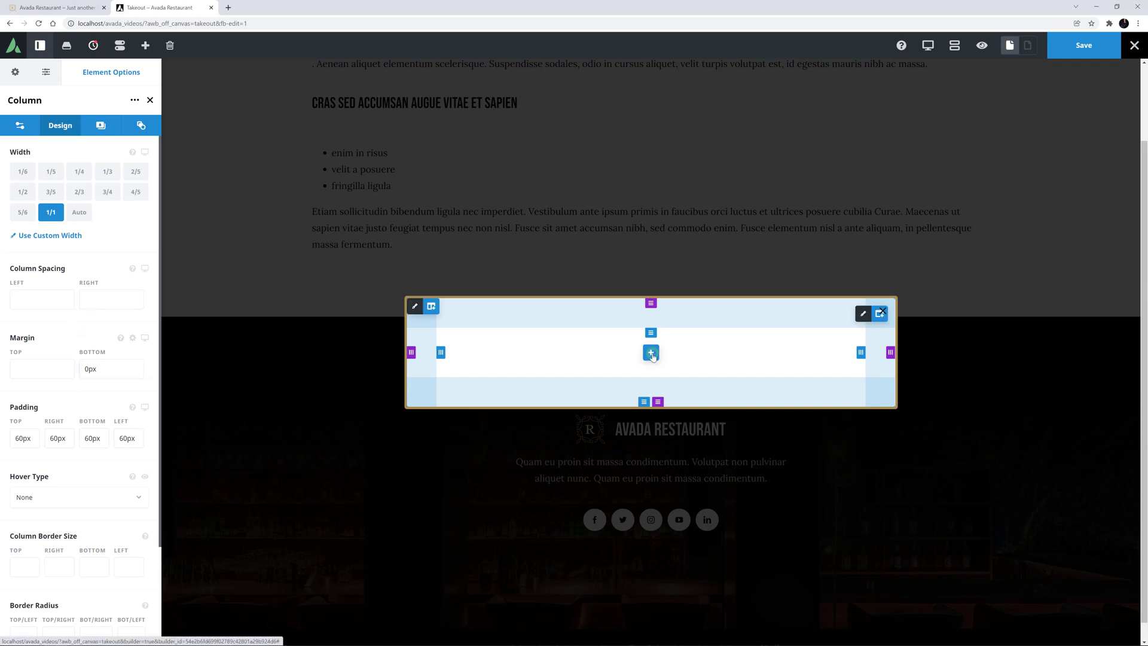
- Add a Title element reading 'Hey! We also have Takeout meals. Do you want your meal delivered?'
left_click(651, 354)
type("Ti")
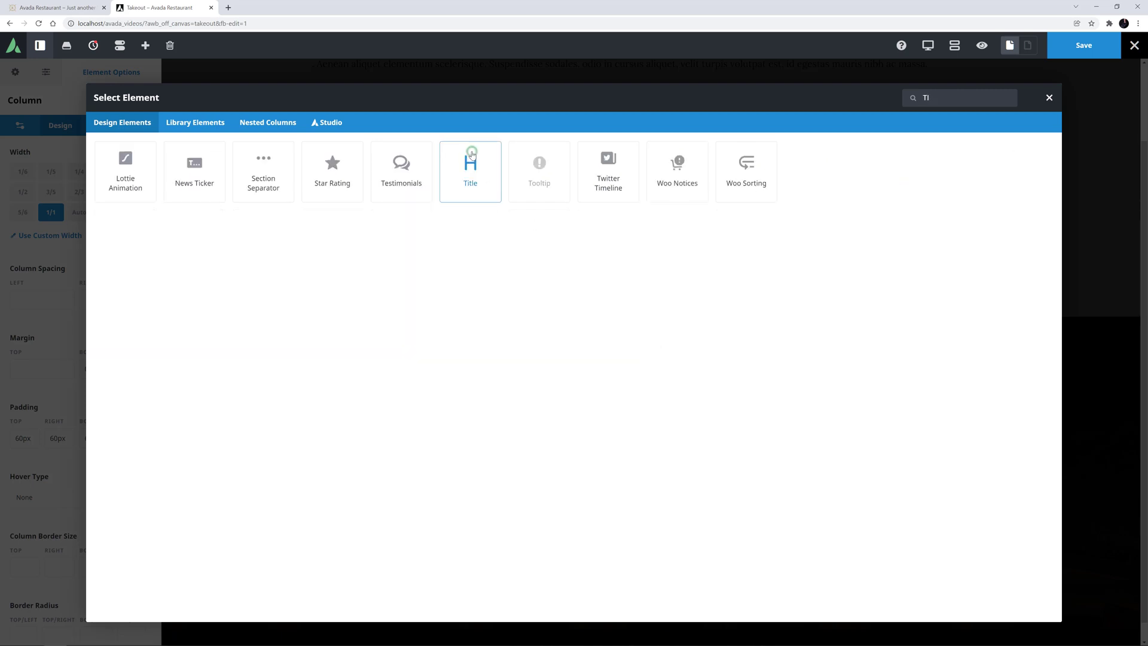
left_click(470, 157)
left_click(38, 299)
key("ctrl+a")
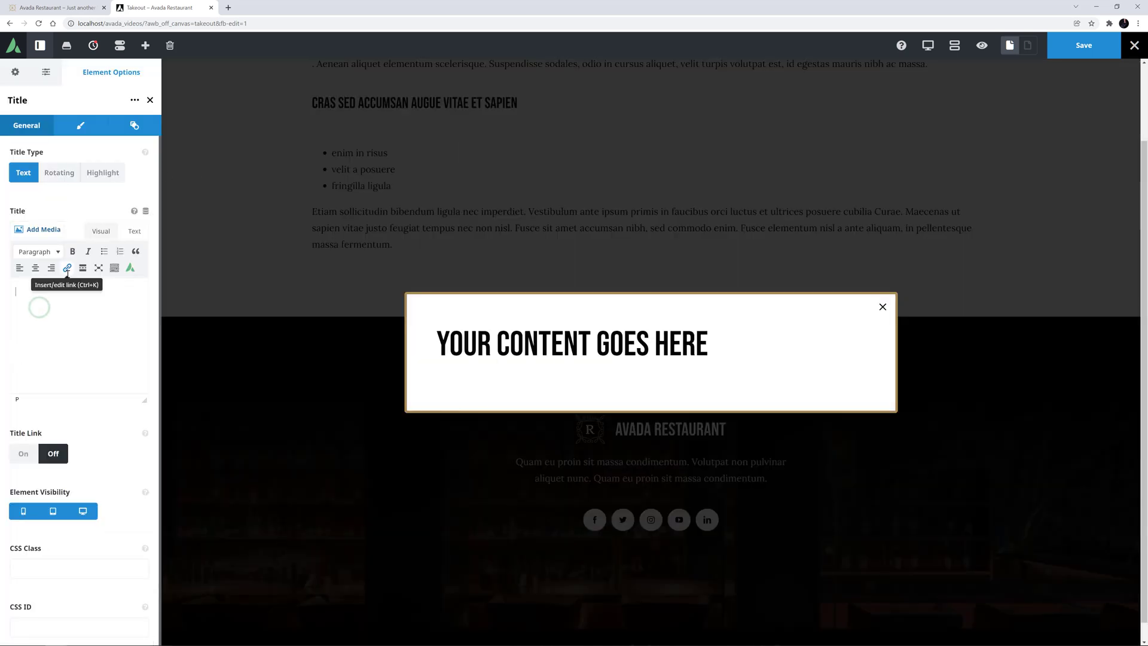
type("Hey! We also have Takeout meals. Do you want your meal delivered?")
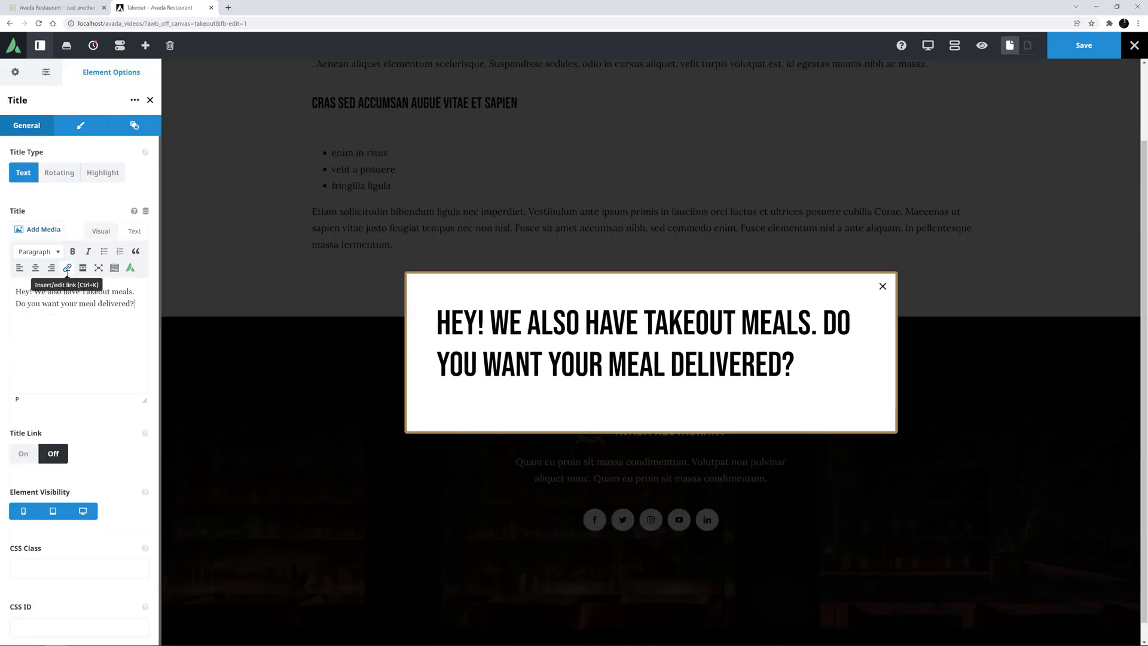
- Center the heading and set its font size to 36px
left_click(72, 126)
left_click(56, 172)
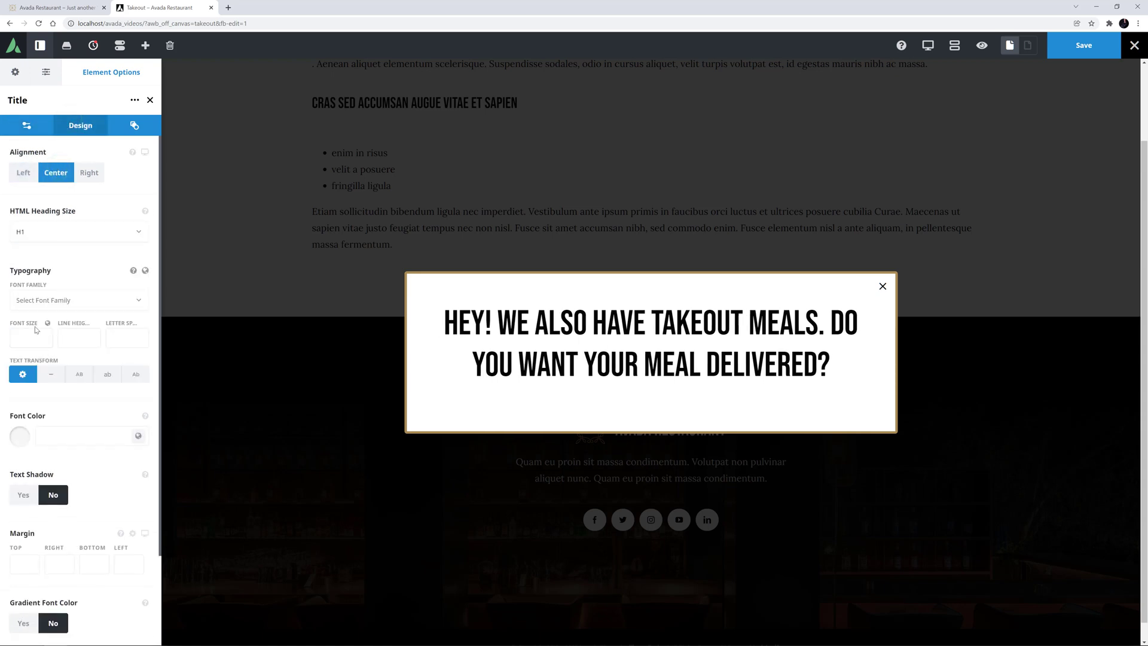
left_click(30, 339)
type("36PX")
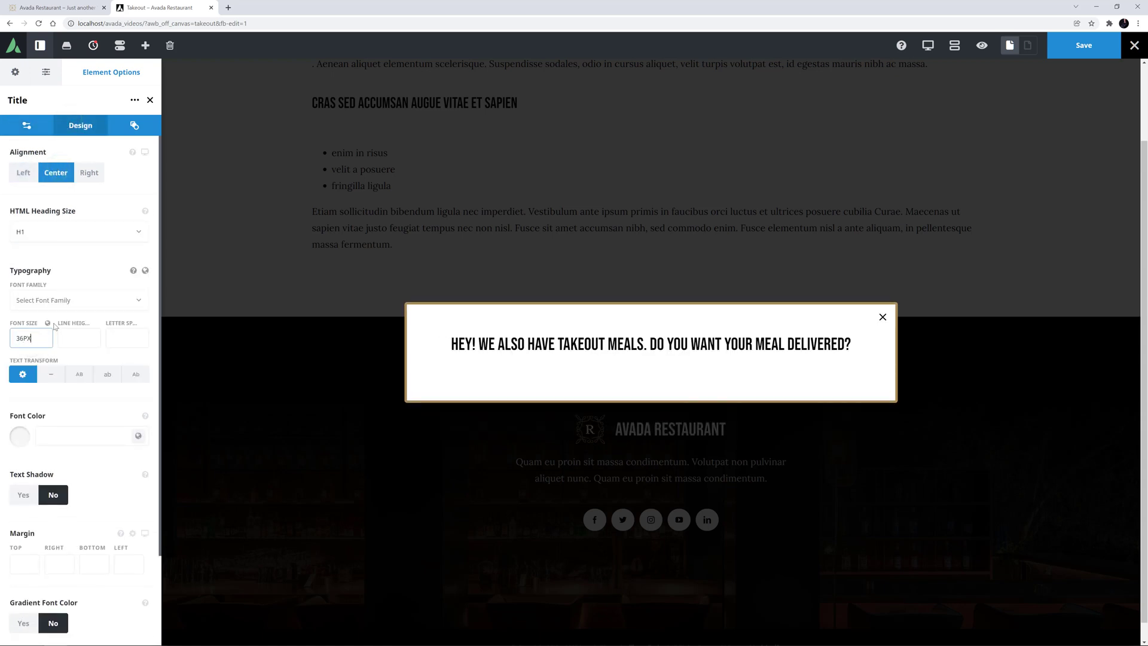
key("Tab")
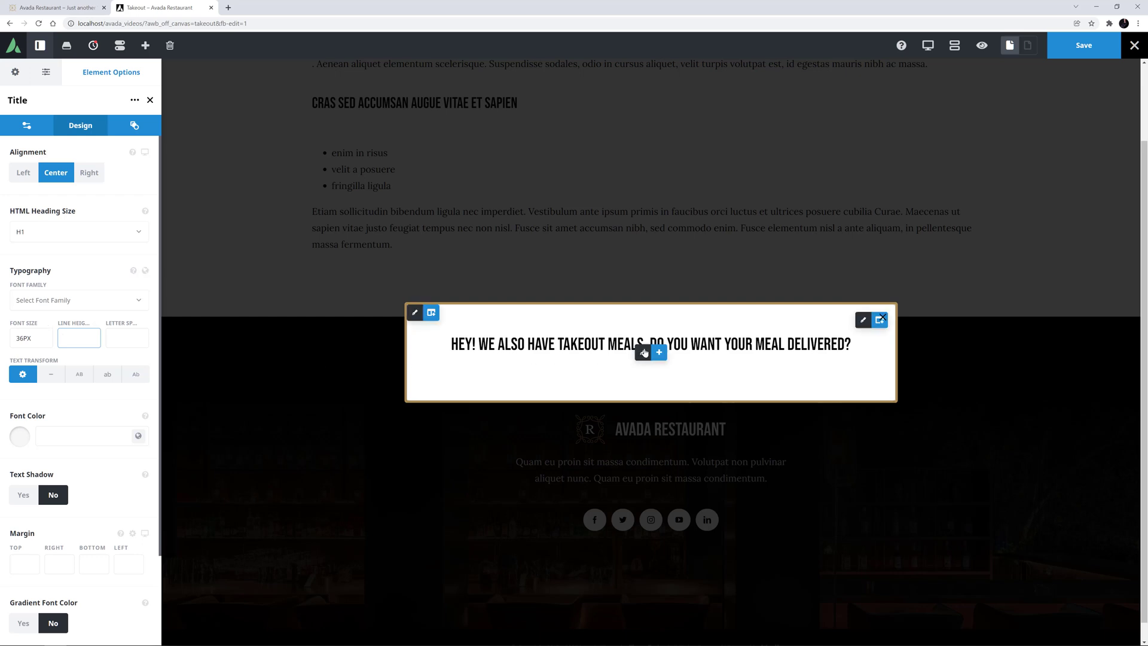
left_click(657, 356)
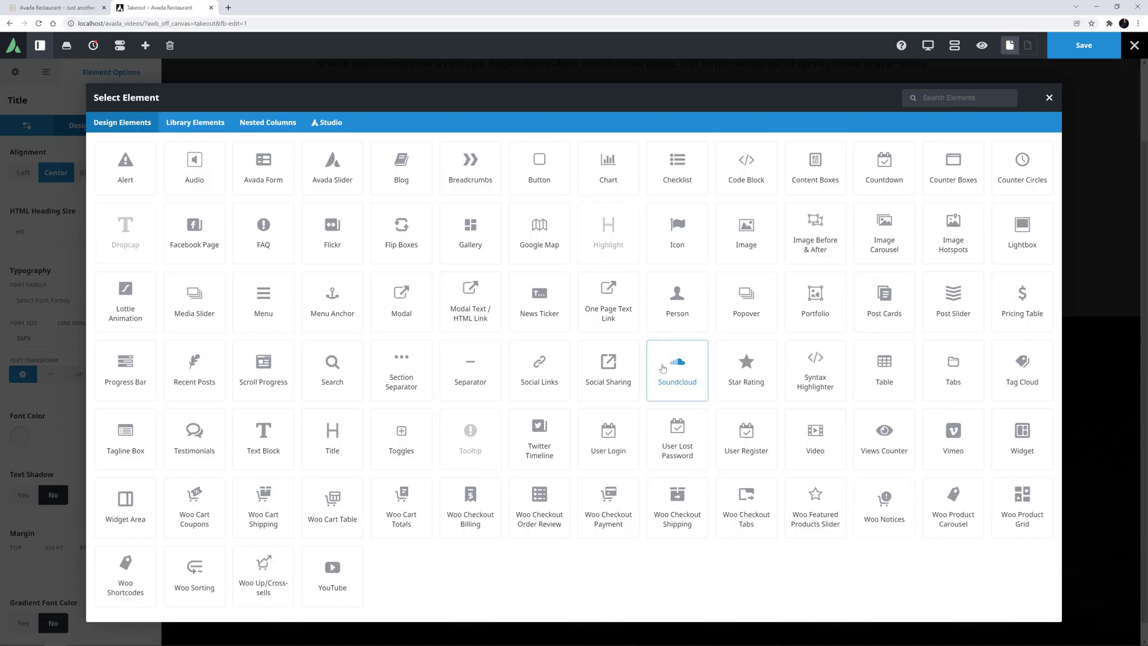
- Add a Woo Product Carousel with Auto picture size, 12 products, ordered by popularity (sales)
left_click(946, 506)
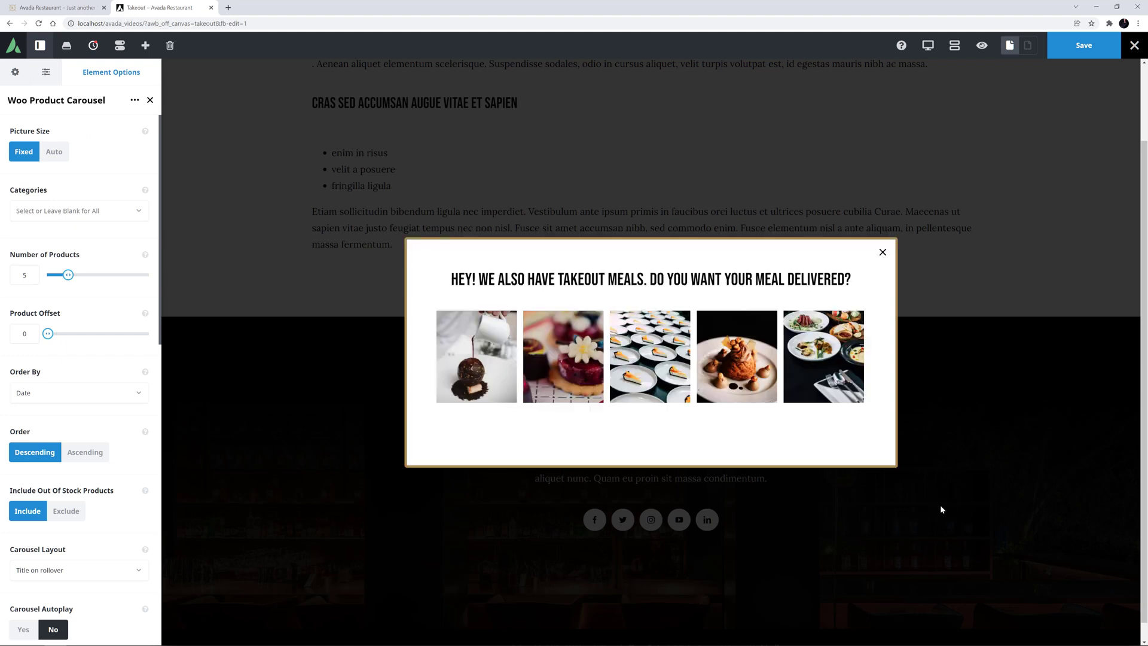
left_click(54, 152)
left_click_drag(27, 275, 9, 277)
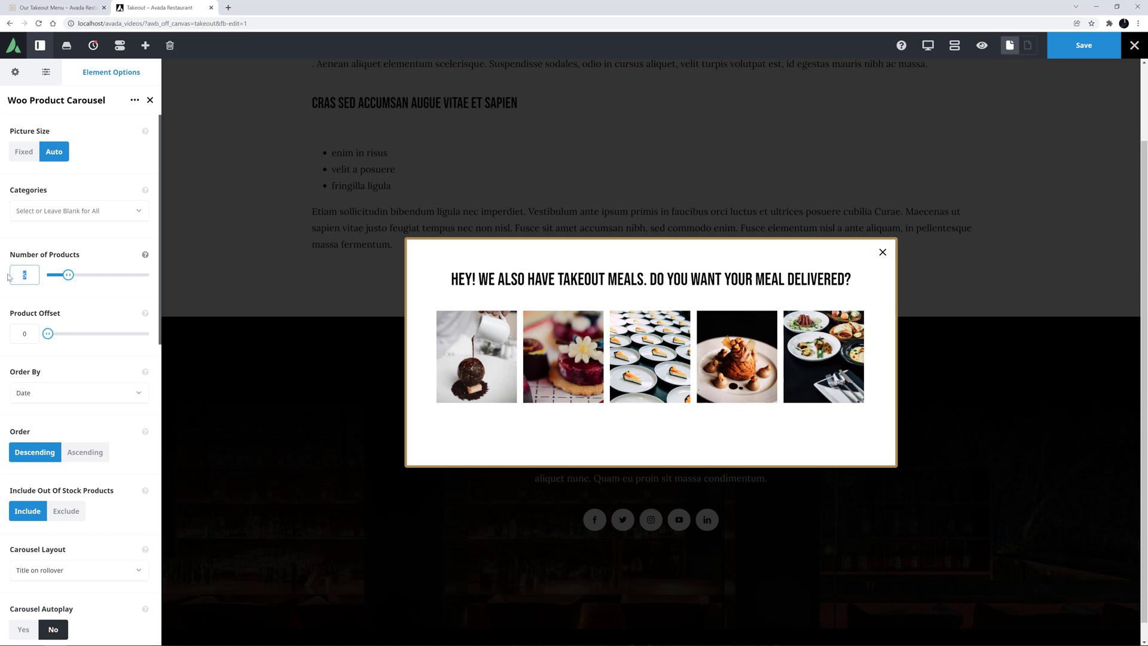
key("Tab")
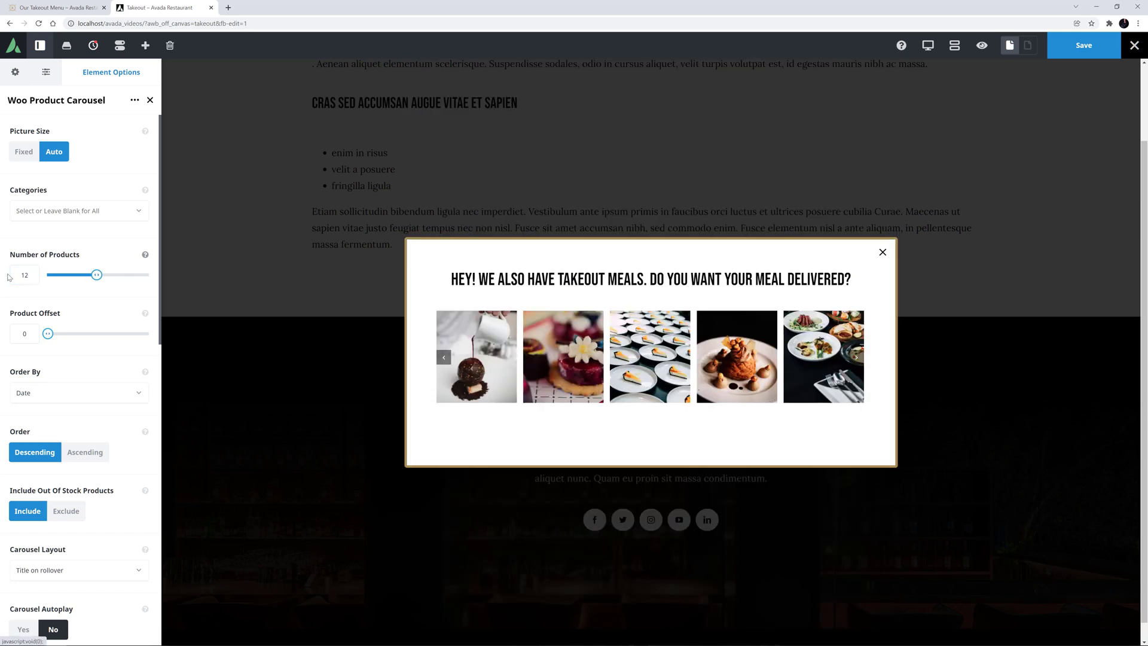
left_click(25, 397)
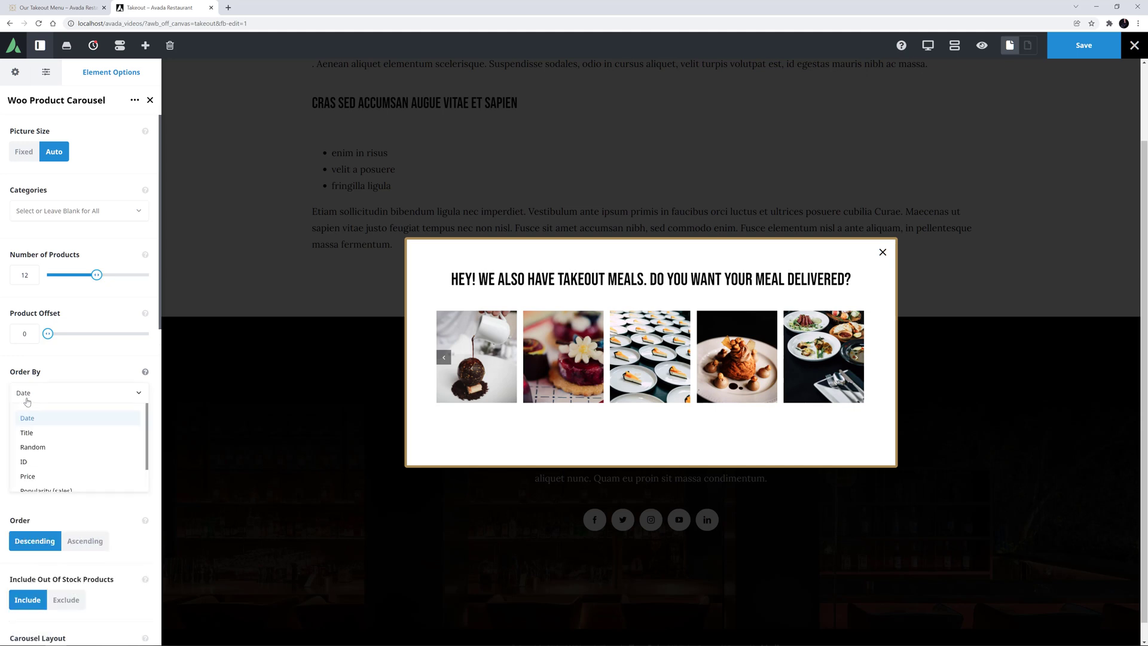
scroll(30, 463, "down", 1)
left_click(30, 463)
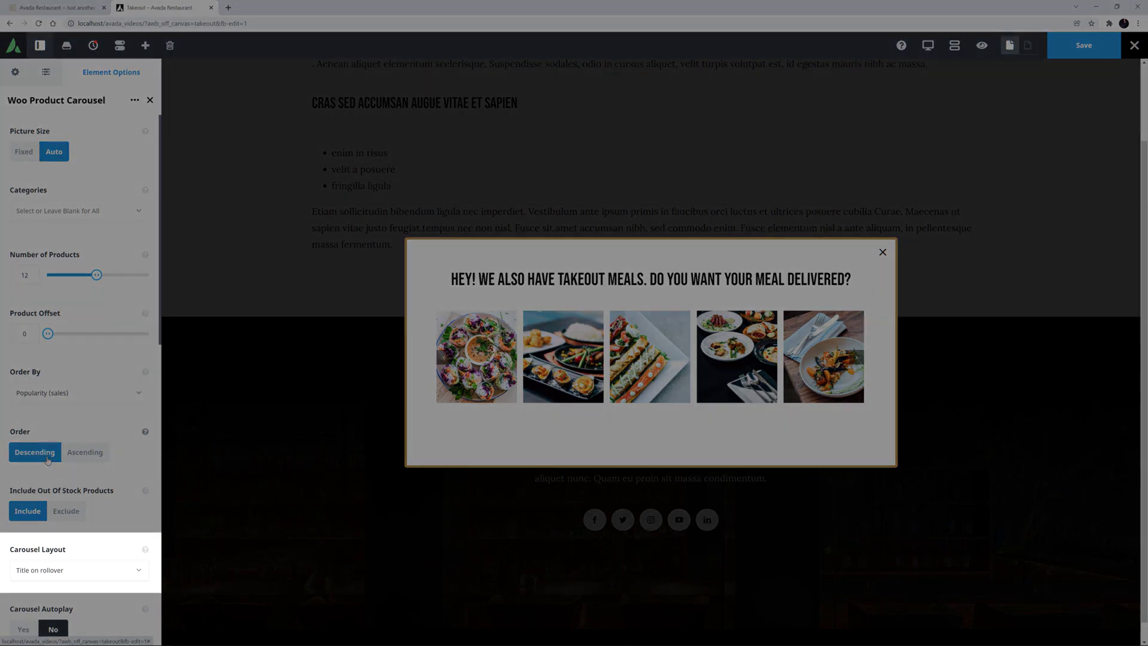
- Set the carousel to 4 maximum columns and turn off categories and buttons
scroll(48, 459, "down", 5)
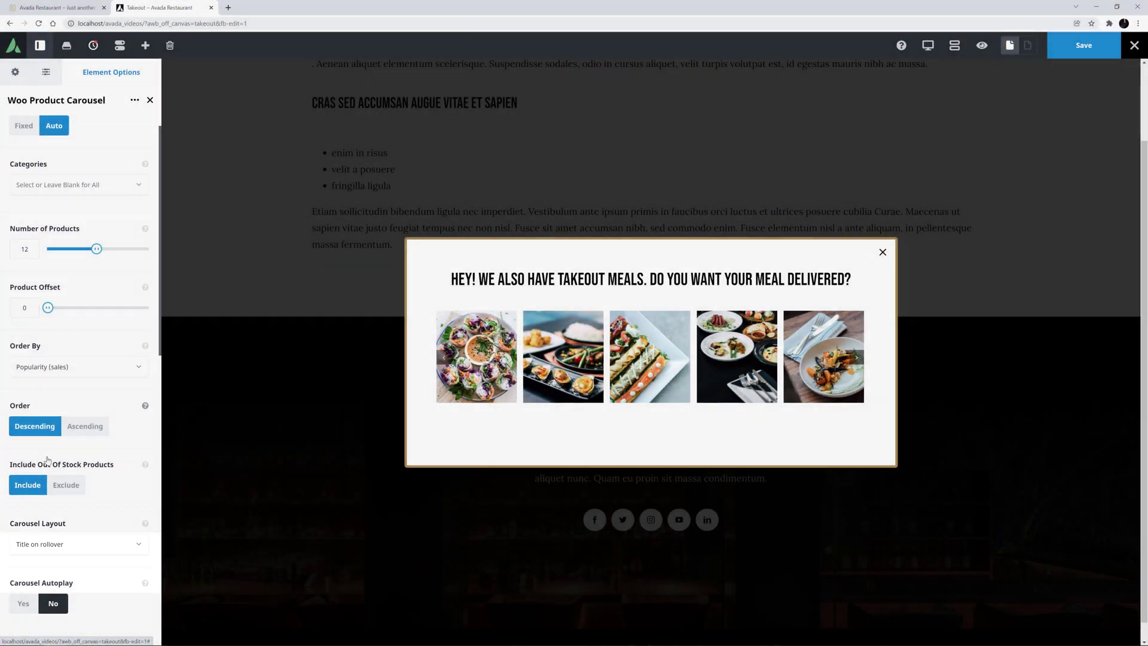
scroll(47, 458, "down", 1)
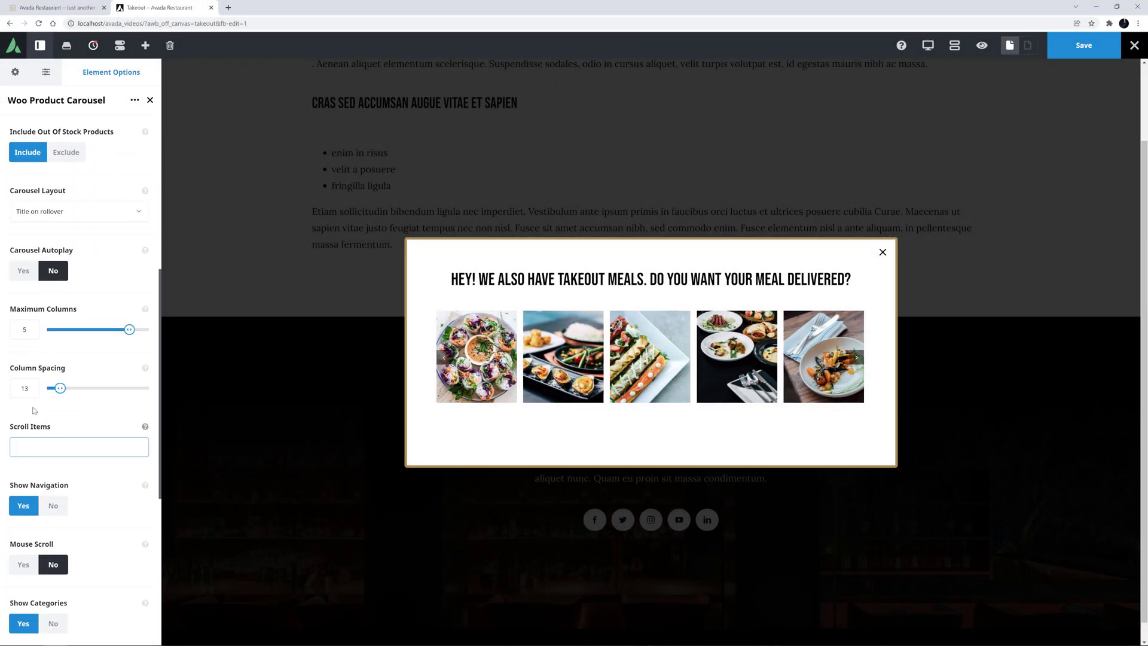
double_click(25, 330)
key("BackSpace")
type("4")
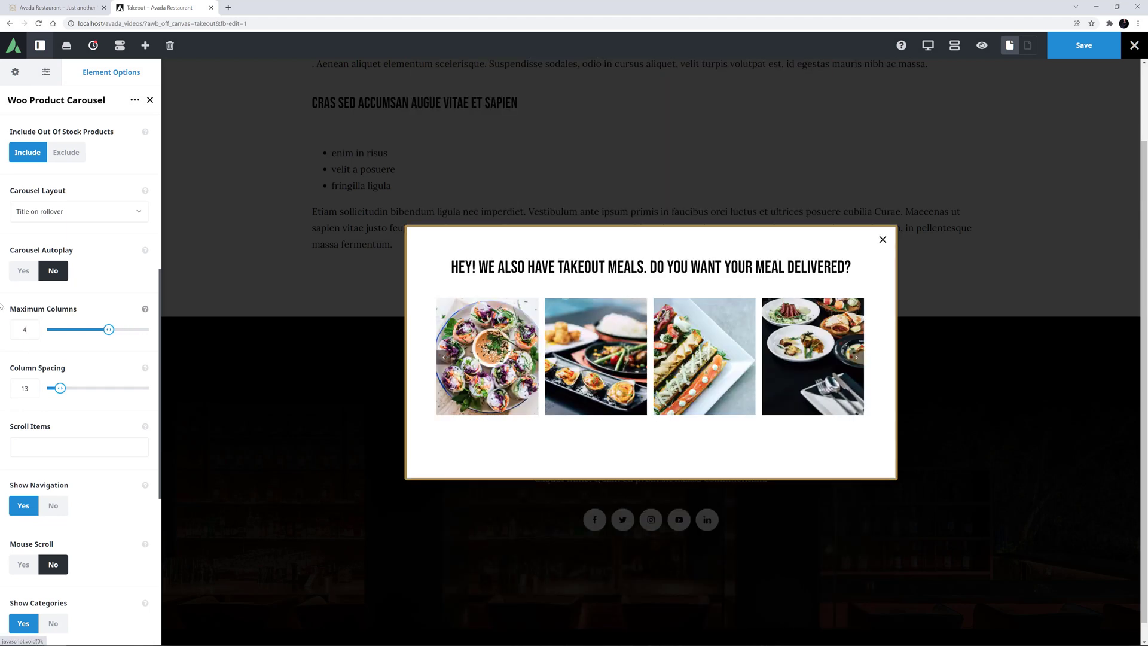
scroll(51, 410, "down", 4)
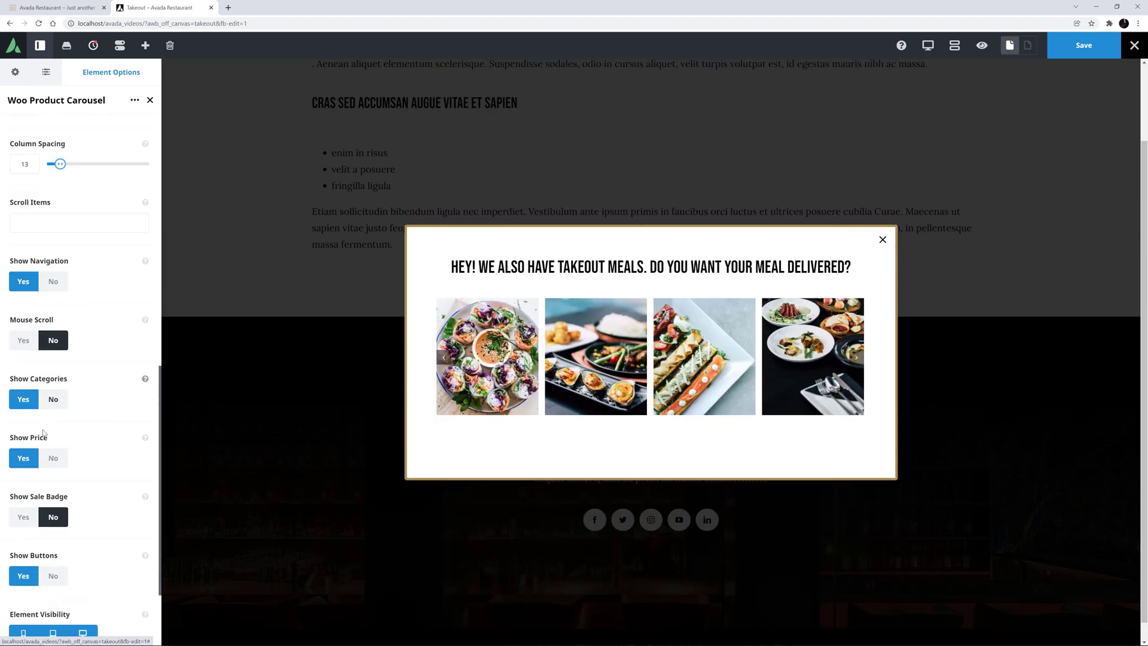
left_click(52, 404)
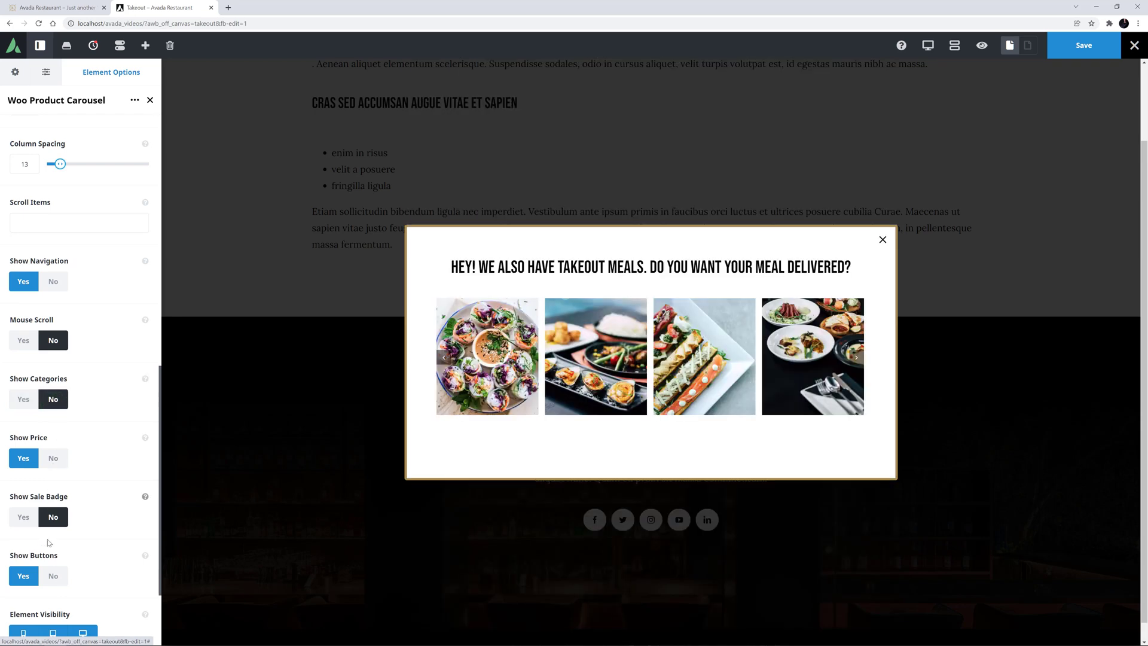
left_click(51, 577)
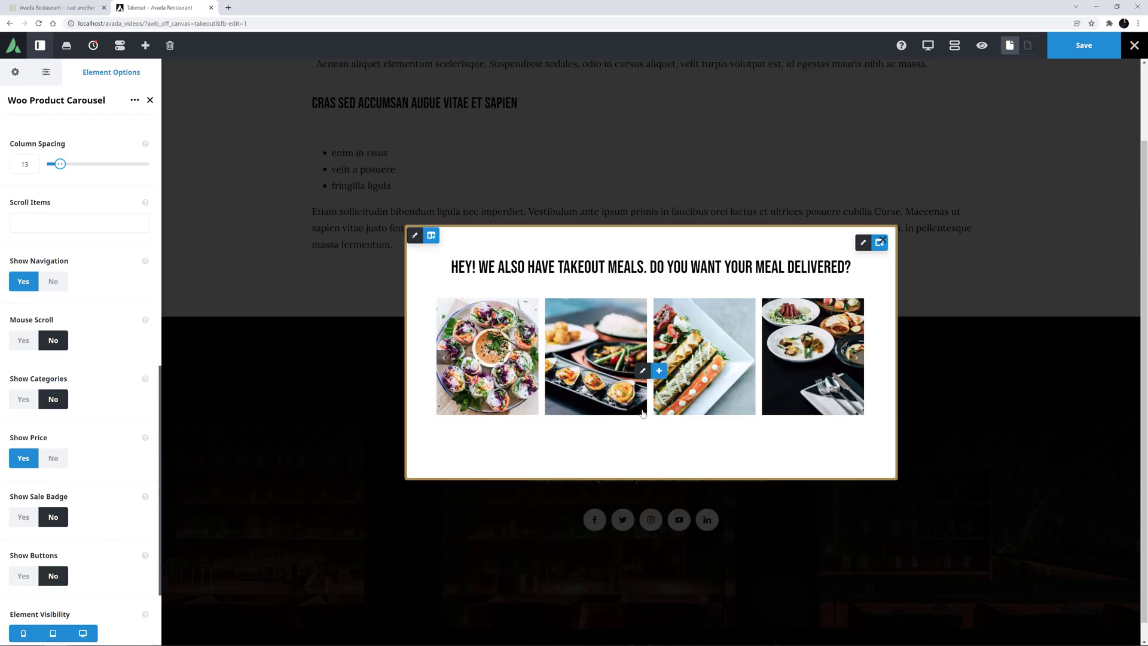
- Add a Button element below the carousel linked to the Our Takeout Menu page
left_click(658, 370)
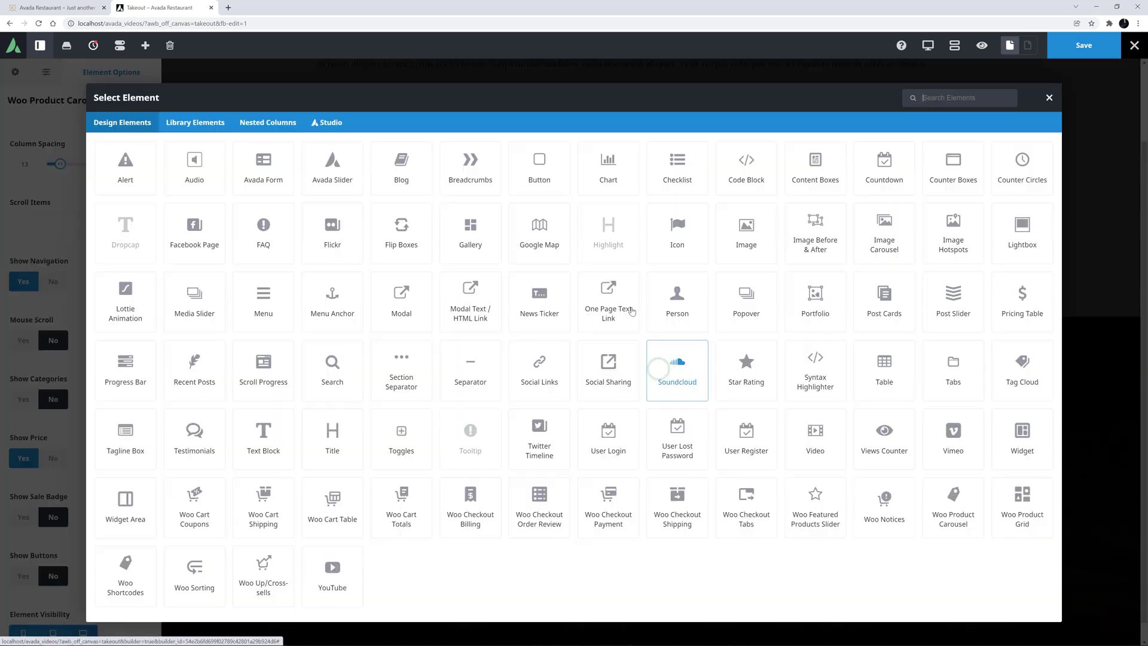
left_click(537, 172)
left_click(139, 172)
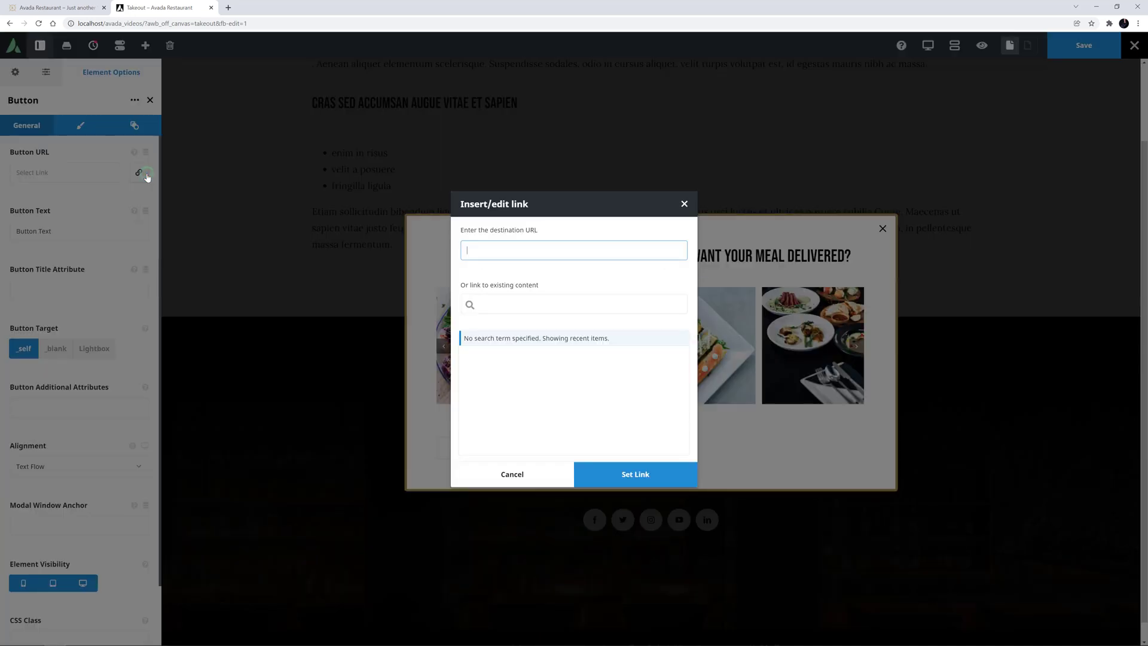
scroll(481, 385, "down", 4)
left_click(481, 384)
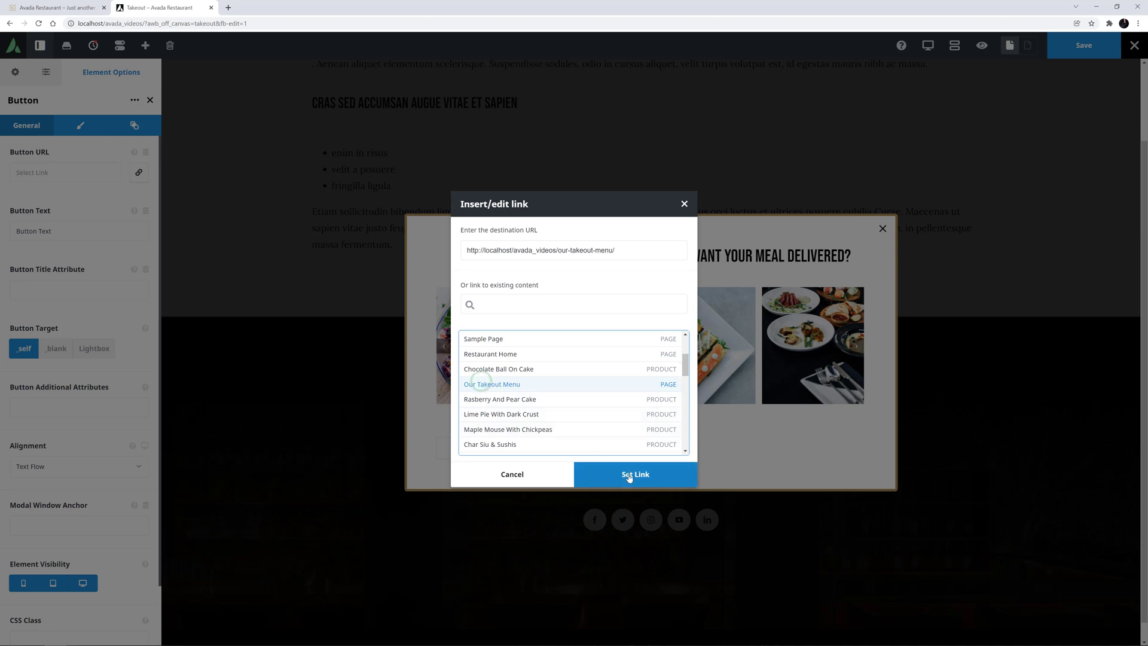
left_click(635, 474)
- Label the button 'See Our Full Range Of Takeout Dishes', center it, and save the popup
left_click(60, 231)
key("ctrl+a")
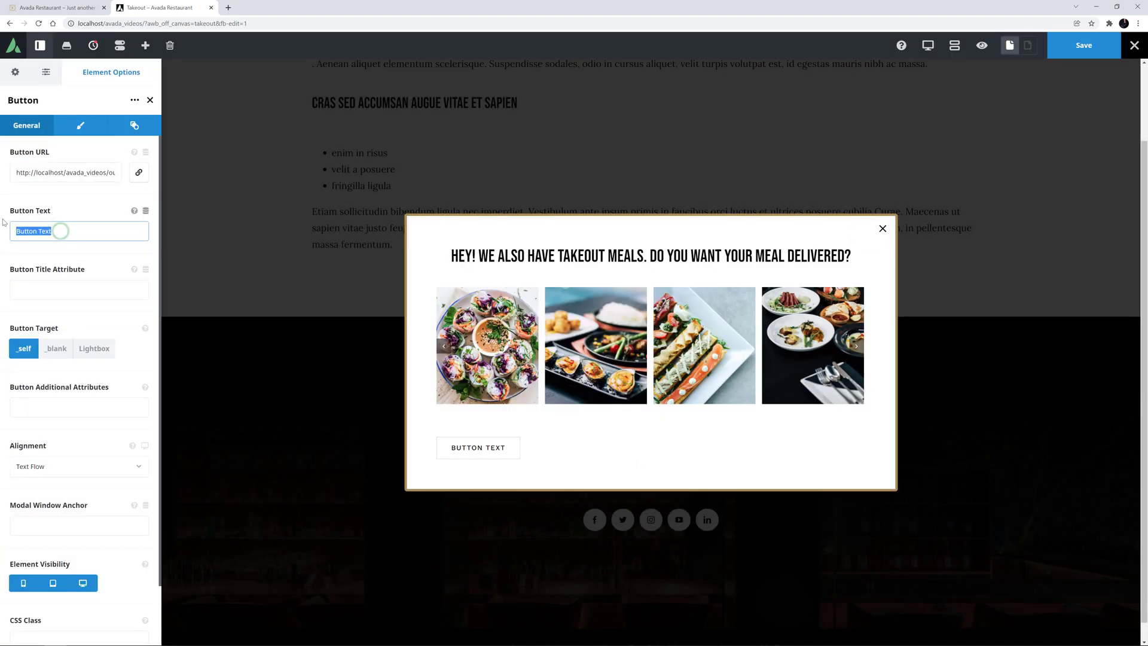
type("See Our Full Range Of Takeout Dishes")
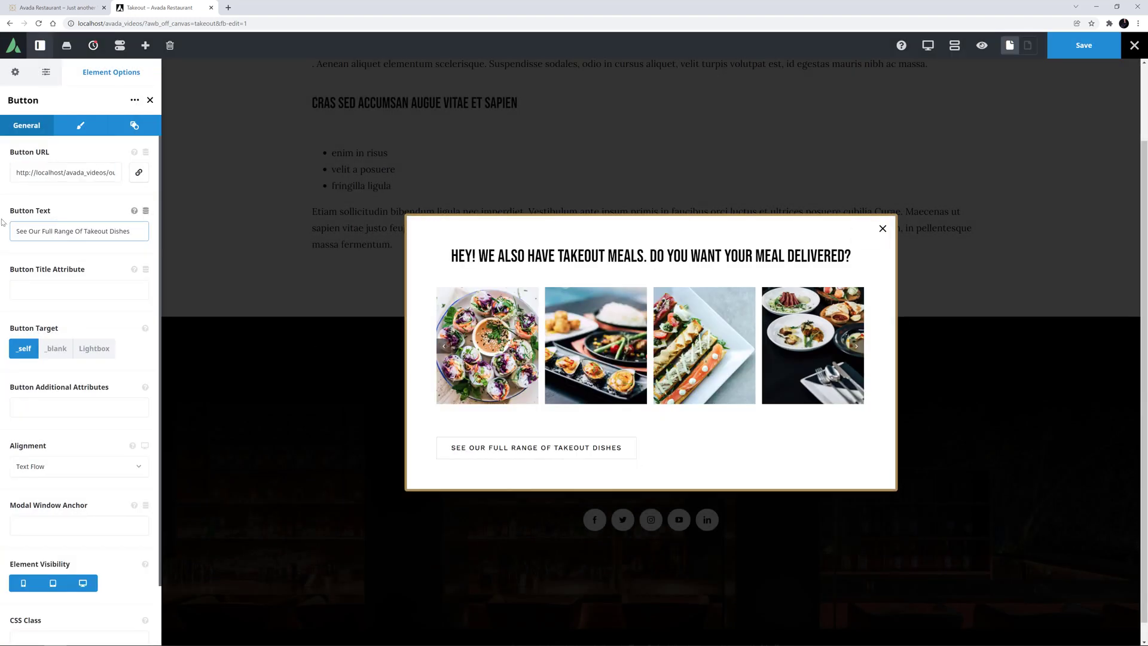
left_click(31, 468)
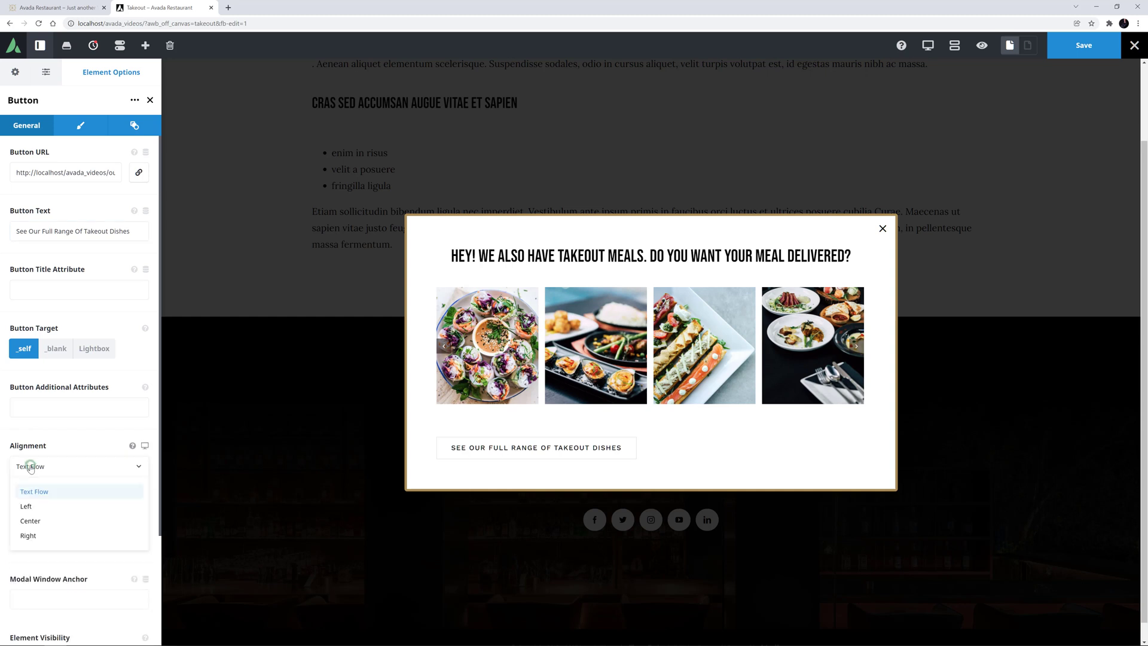
left_click(37, 521)
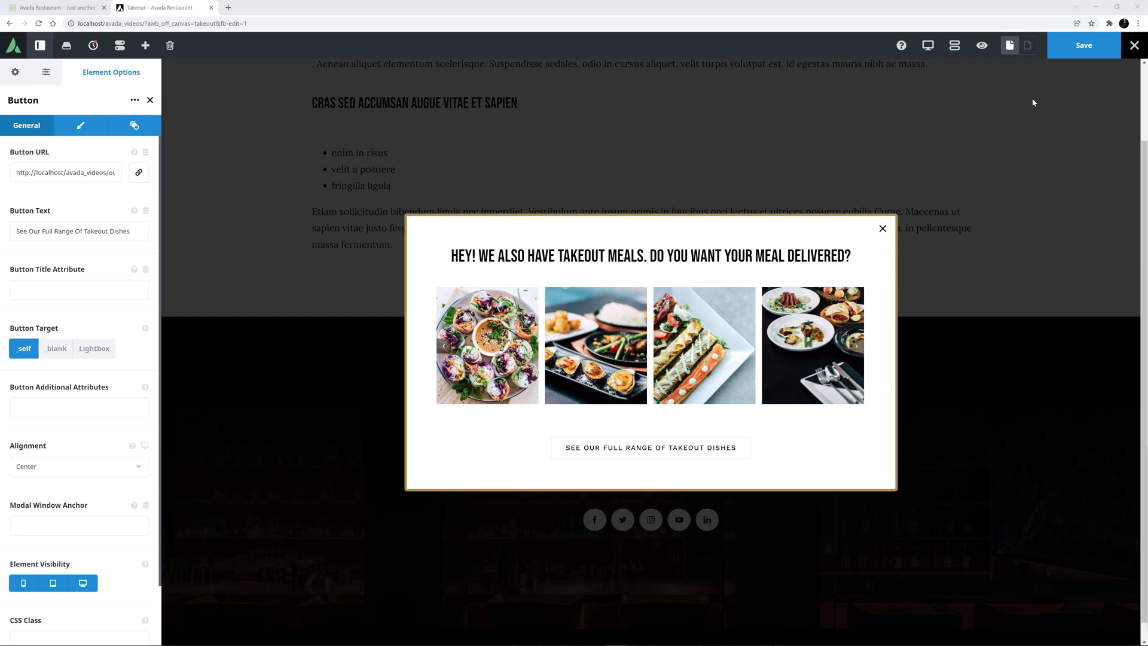
left_click(1084, 46)
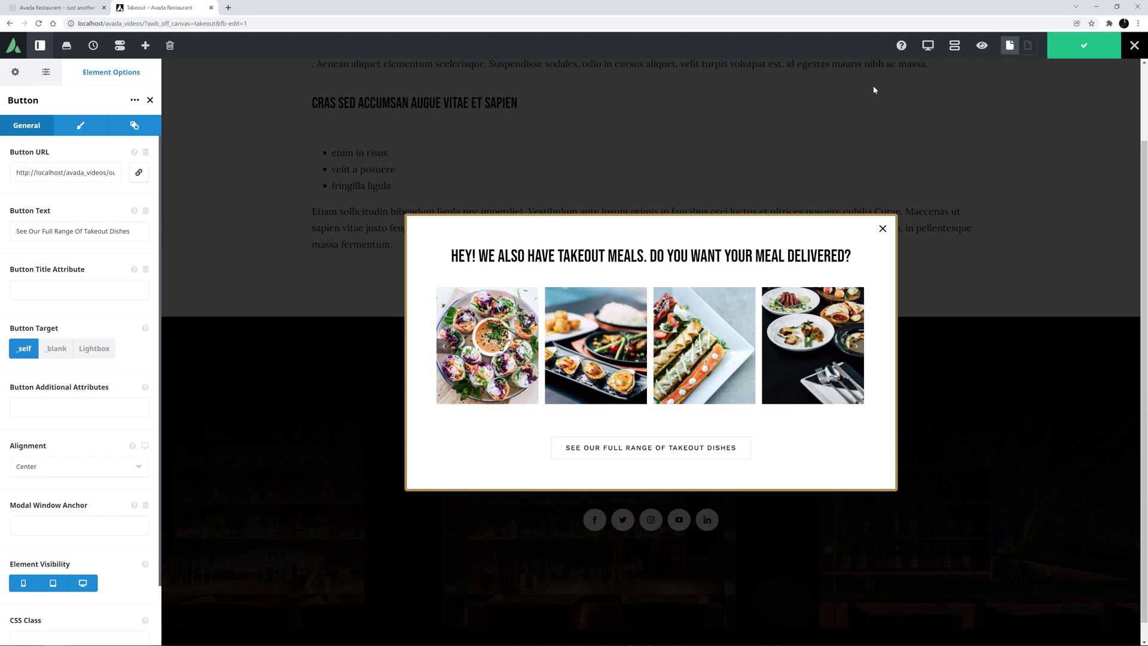
- On the homepage, advance the popup carousel twice, then follow its button to Our Takeout Menu
left_click(54, 3)
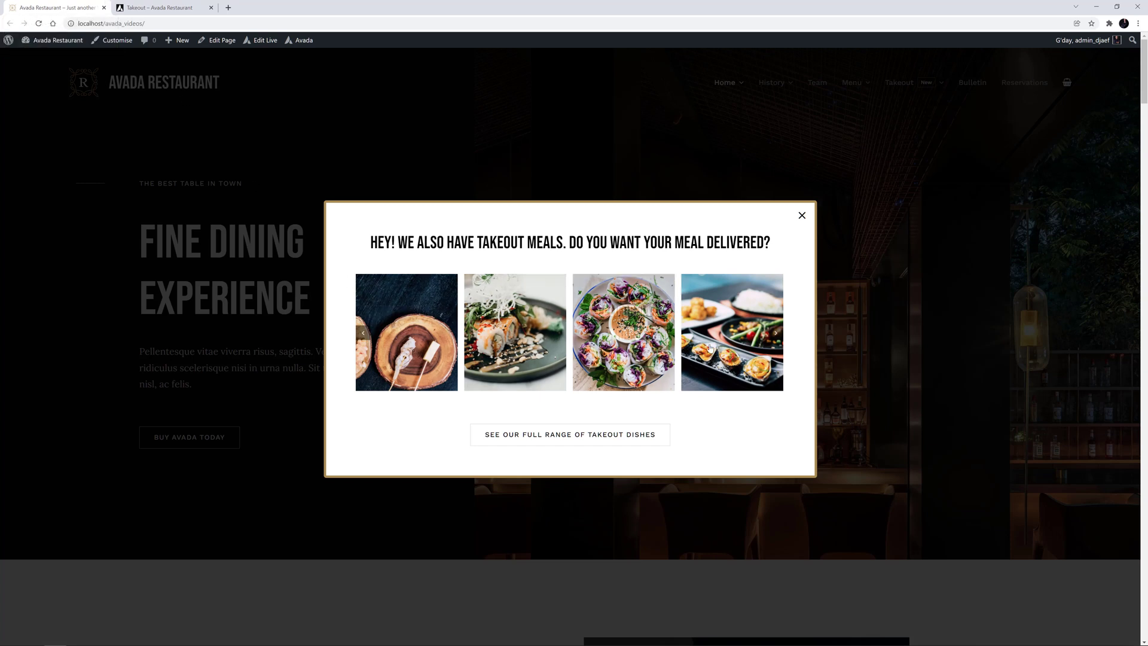
left_click(775, 335)
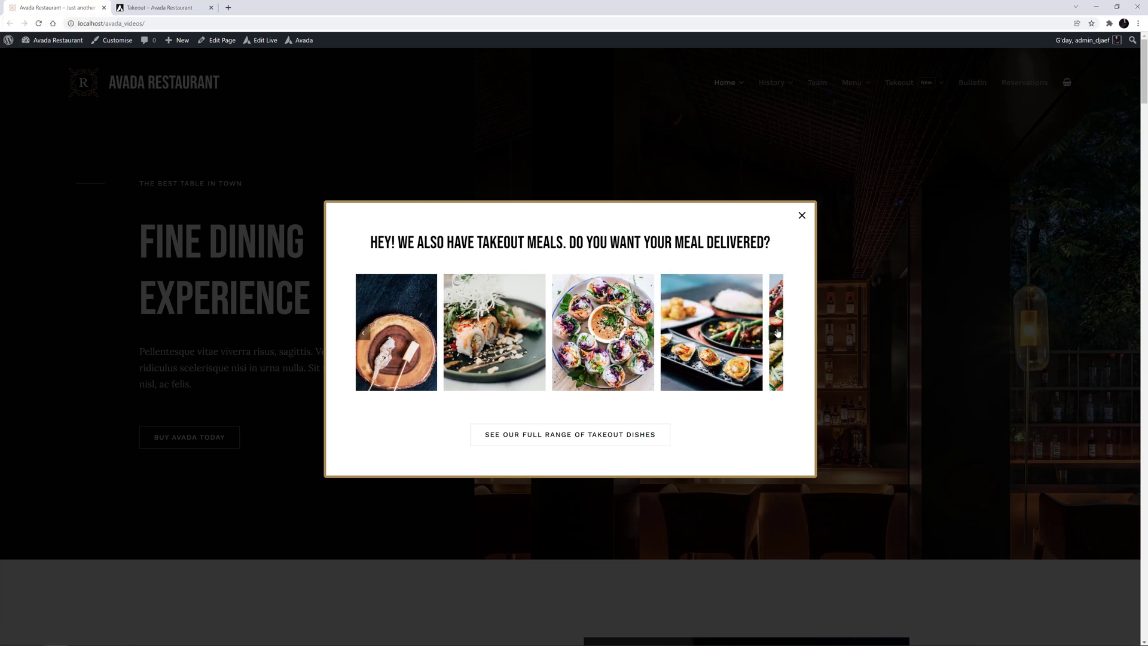
left_click(775, 335)
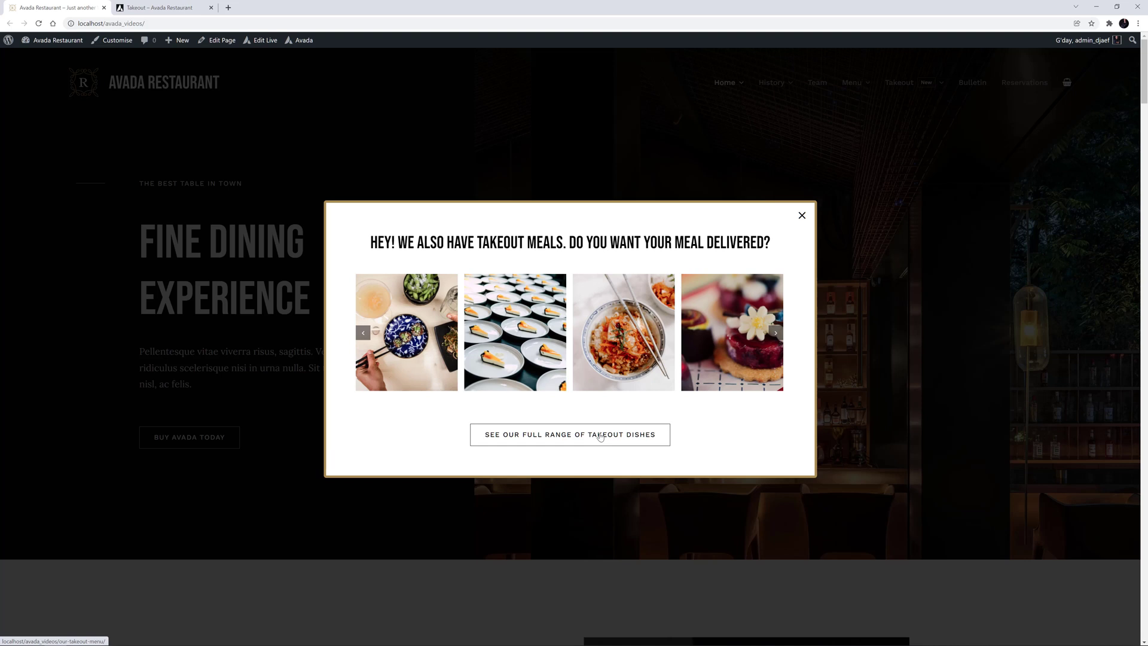
left_click(601, 437)
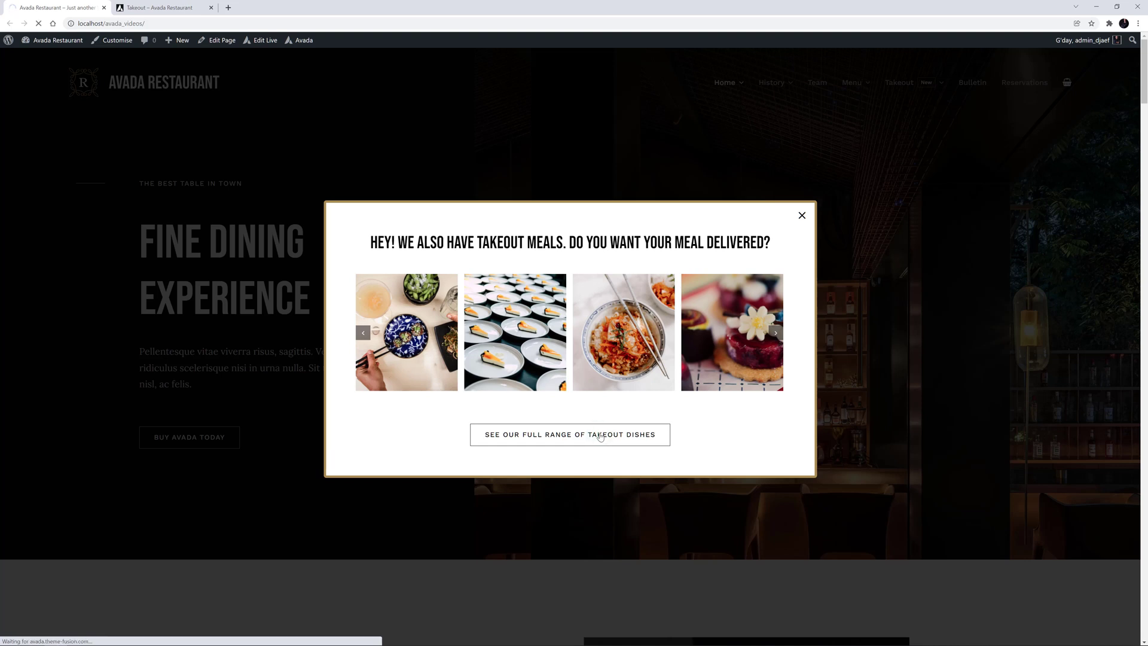